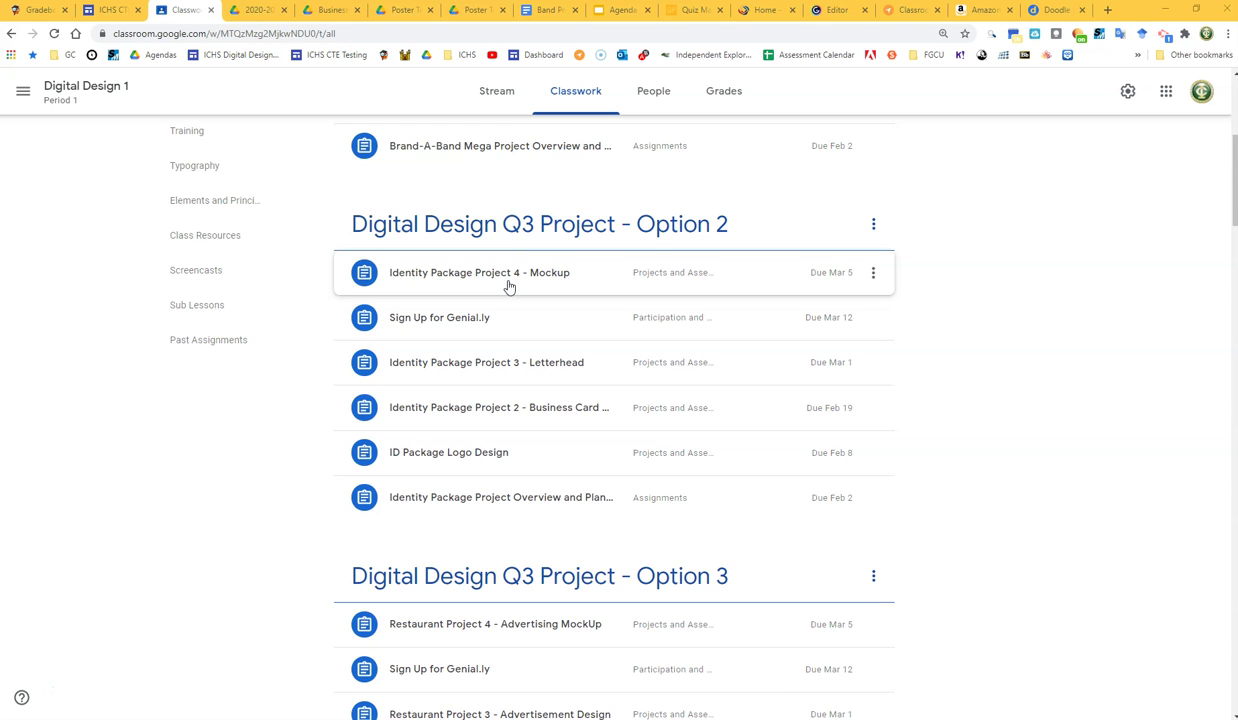
Open the Business Card and Letterhead Mockups Drive folder from the Identity Package Project 4 - Mockup assignment.
{"action": "left_click", "coordinate": [508, 287]}
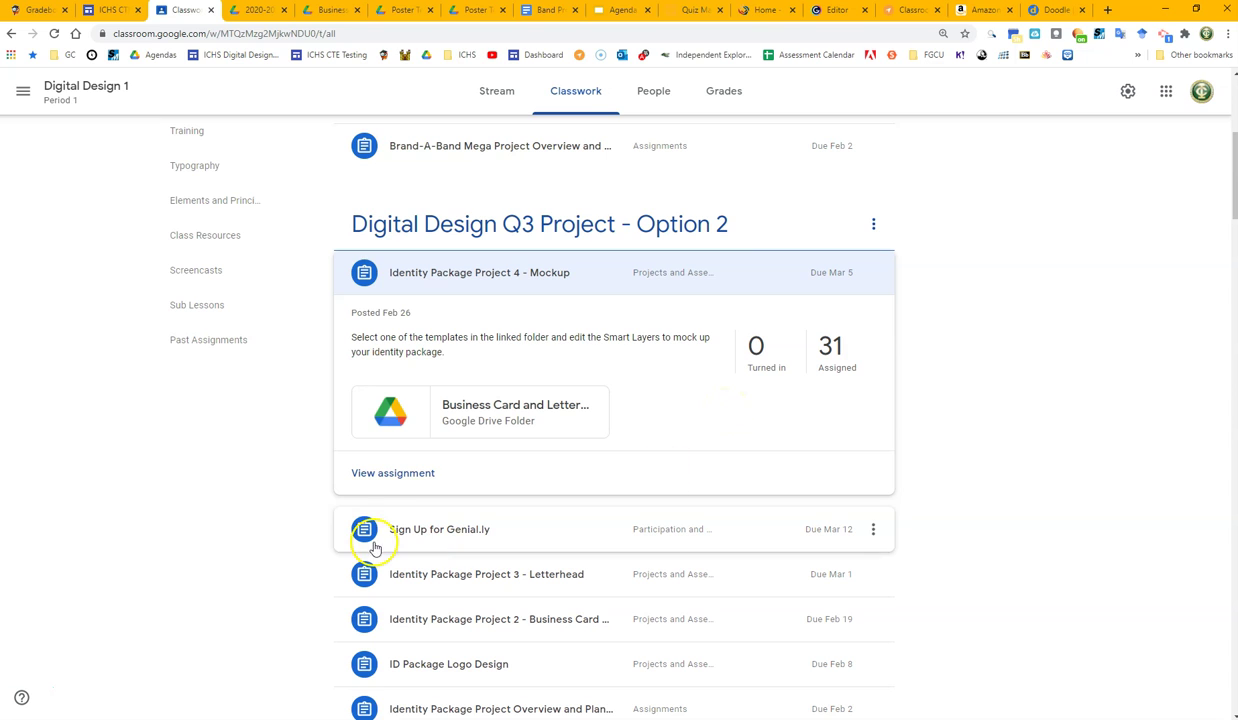
{"action": "left_click", "coordinate": [482, 408]}
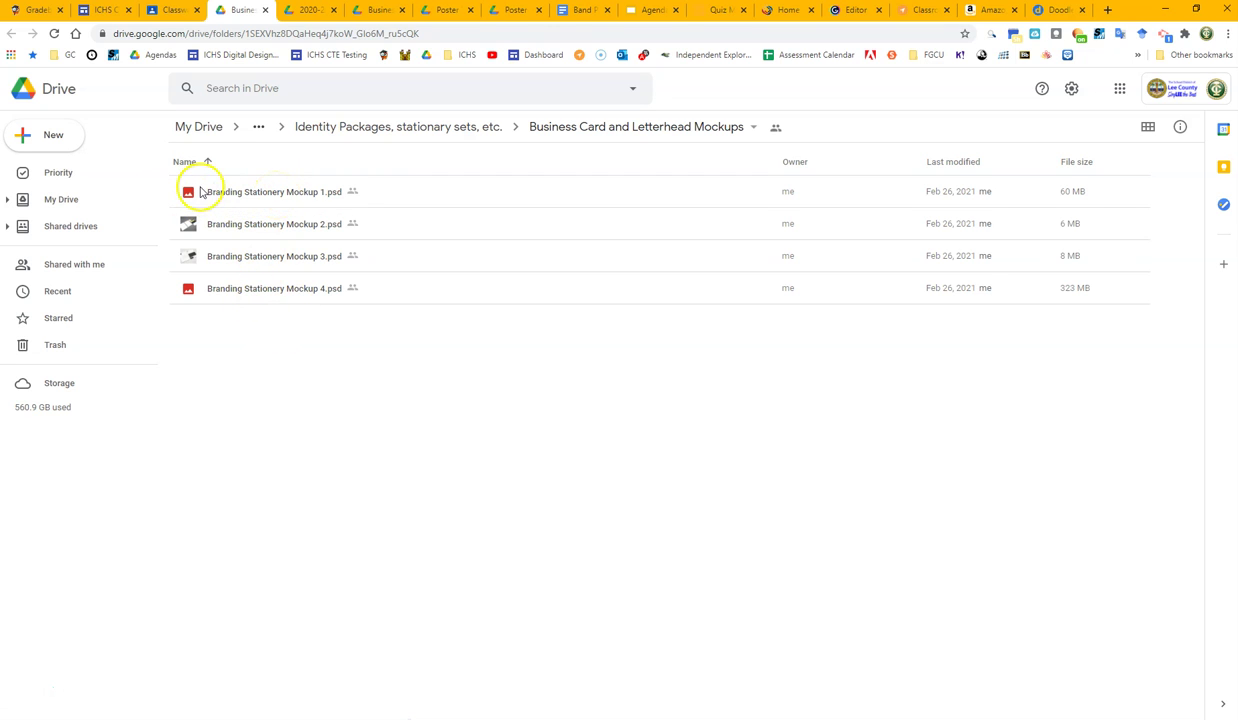
{"action": "left_click", "coordinate": [226, 222]}
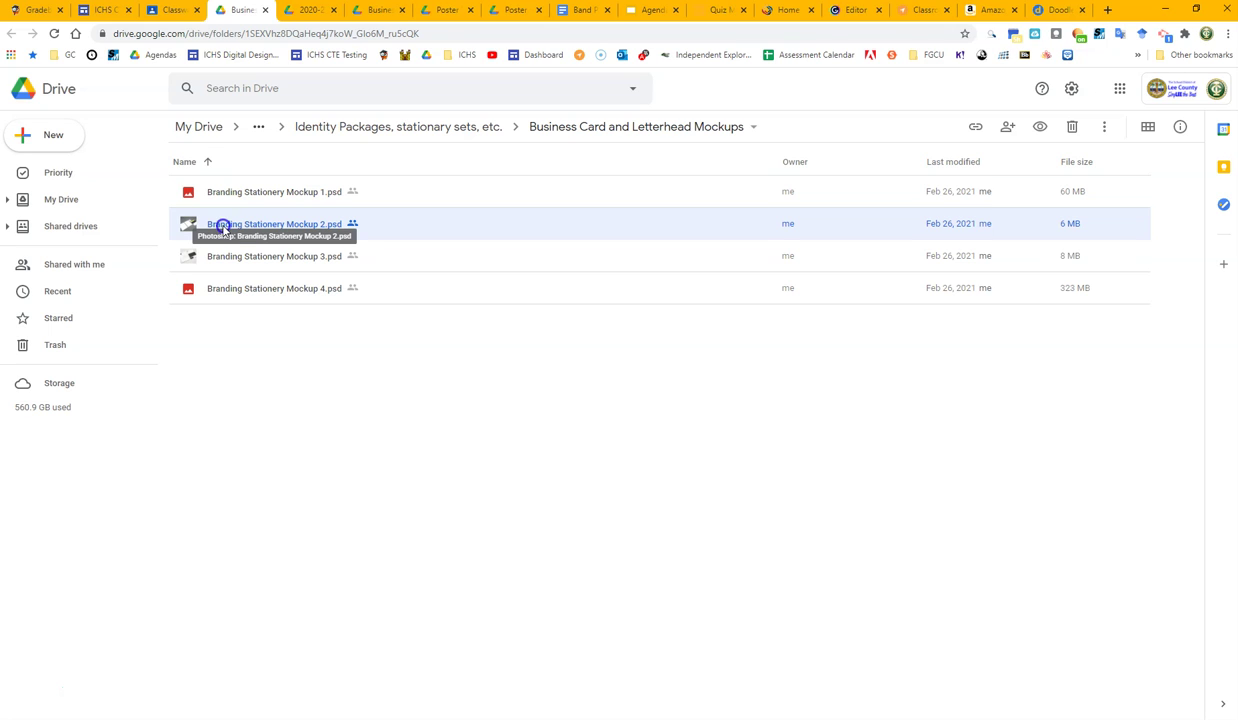
{"action": "double_click", "coordinate": [222, 227]}
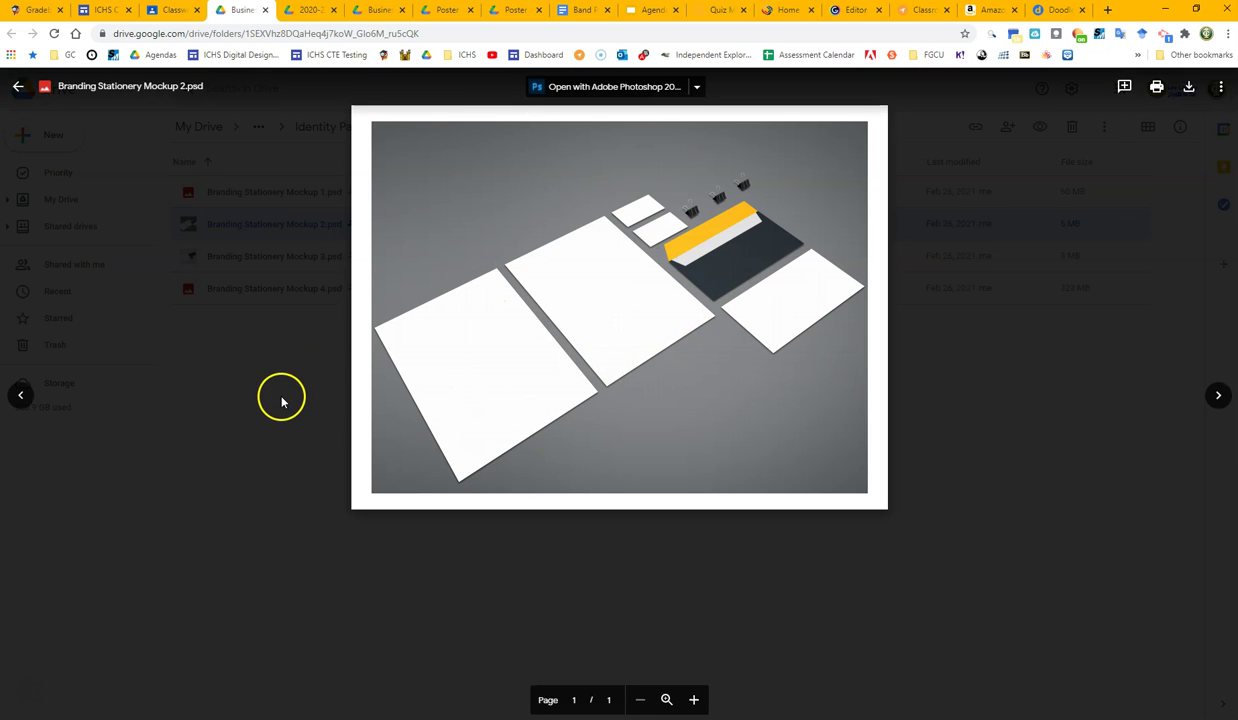
{"action": "left_click", "coordinate": [278, 318]}
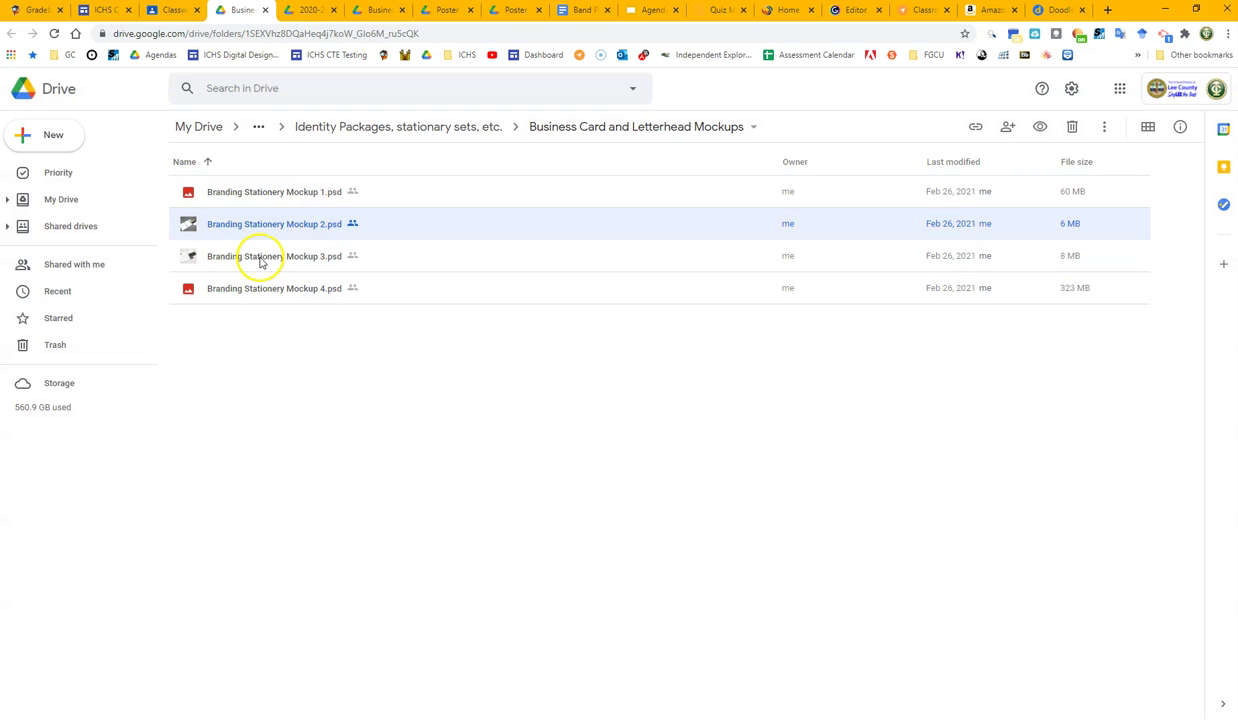
{"action": "left_click", "coordinate": [250, 257]}
{"action": "double_click", "coordinate": [250, 257]}
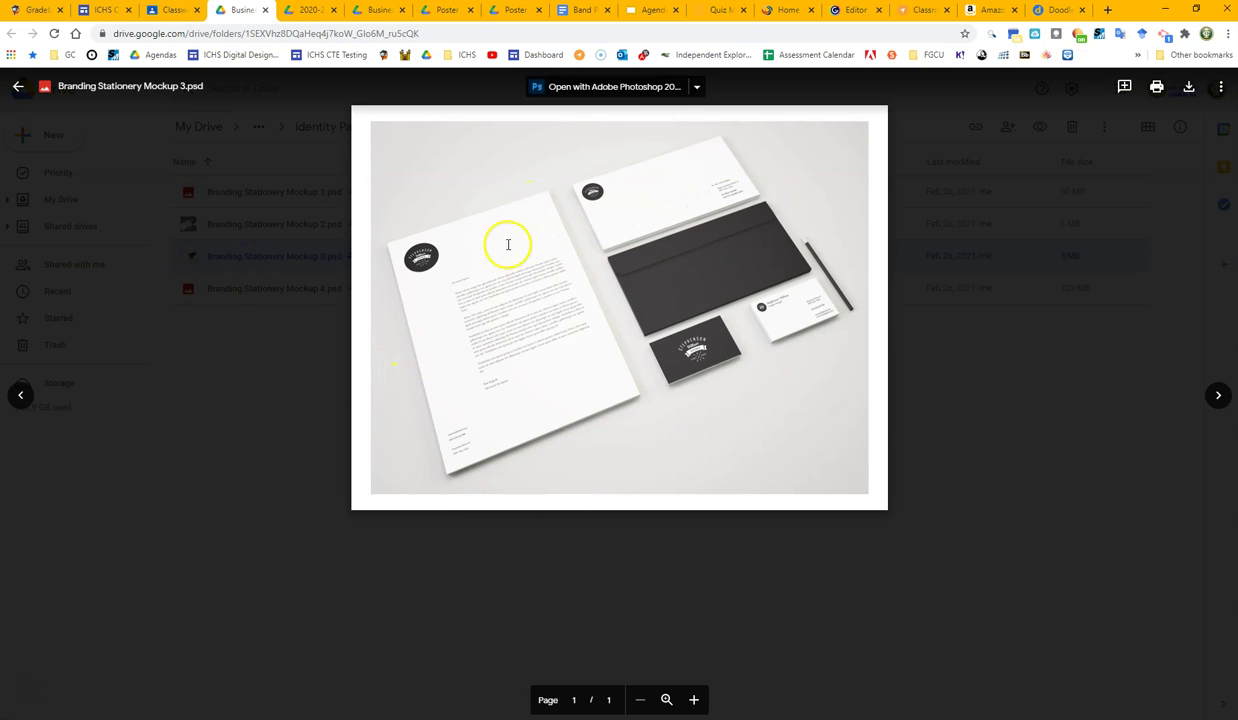
{"action": "left_click", "coordinate": [209, 442]}
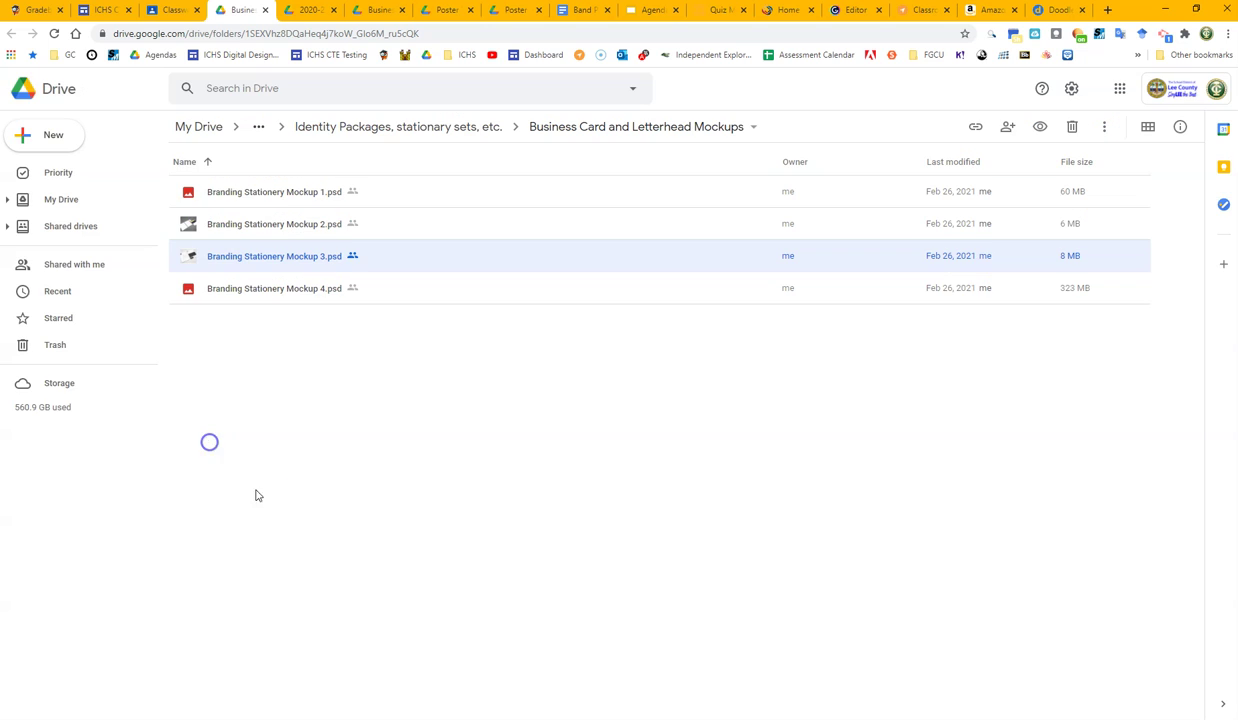
{"action": "left_click", "coordinate": [263, 193]}
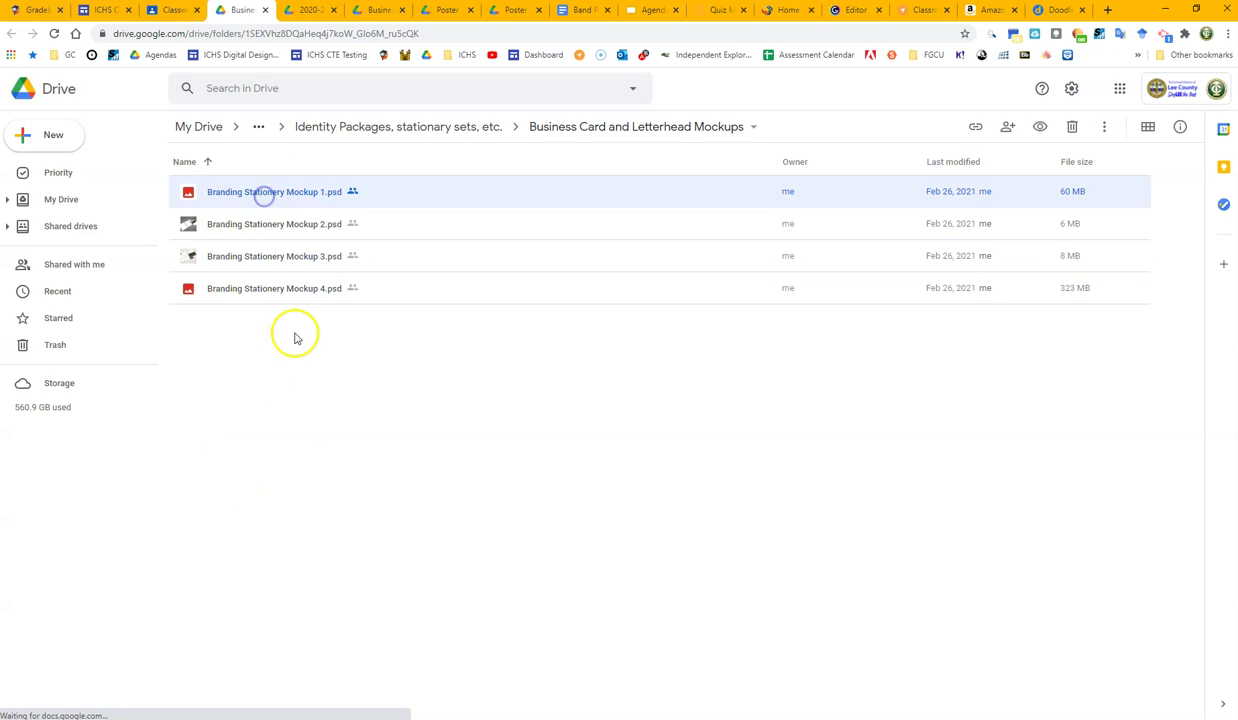
Download Branding Stationery Mockup 1.psd from Drive and open it in Photoshop.
{"action": "right_click", "coordinate": [306, 194]}
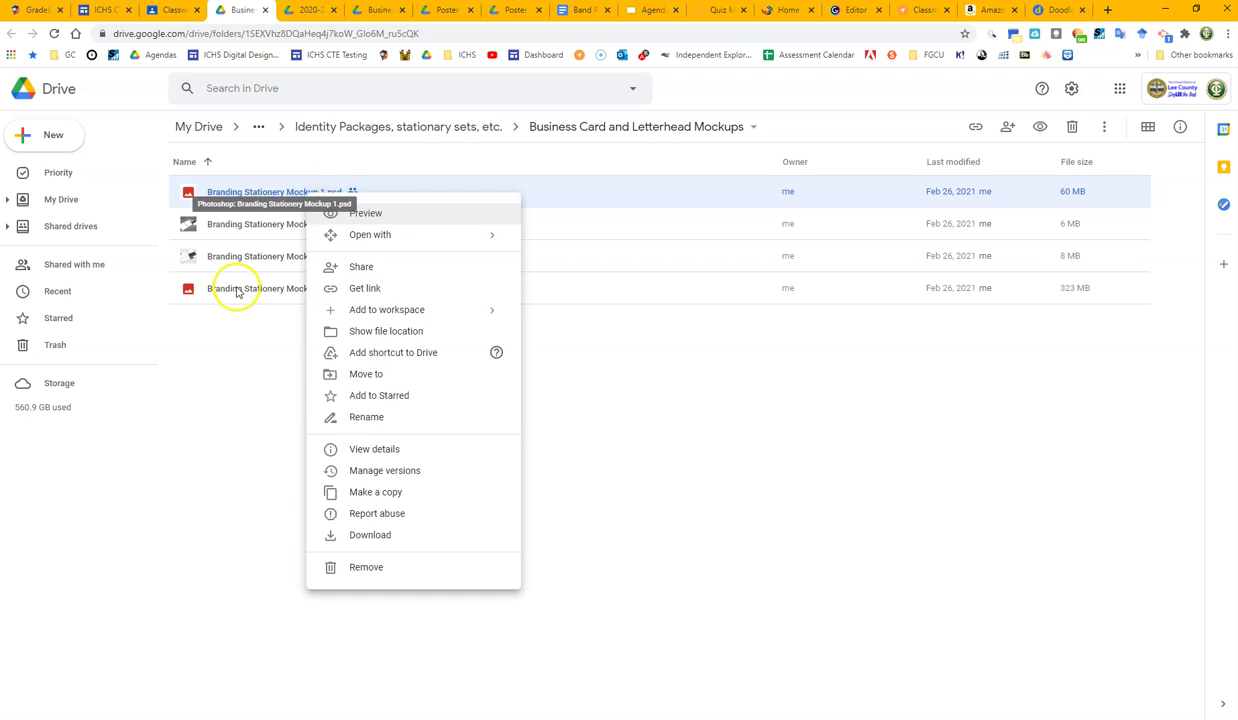
{"action": "left_click", "coordinate": [250, 367]}
{"action": "right_click", "coordinate": [247, 192]}
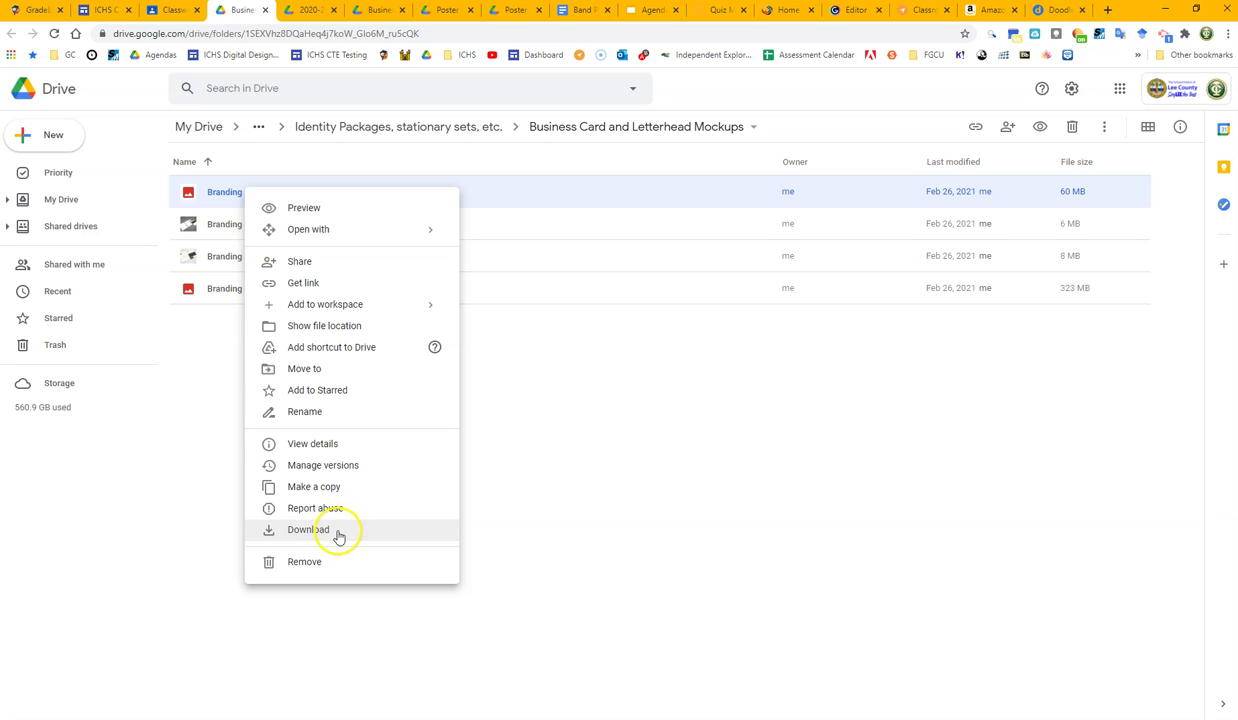
{"action": "left_click", "coordinate": [320, 539]}
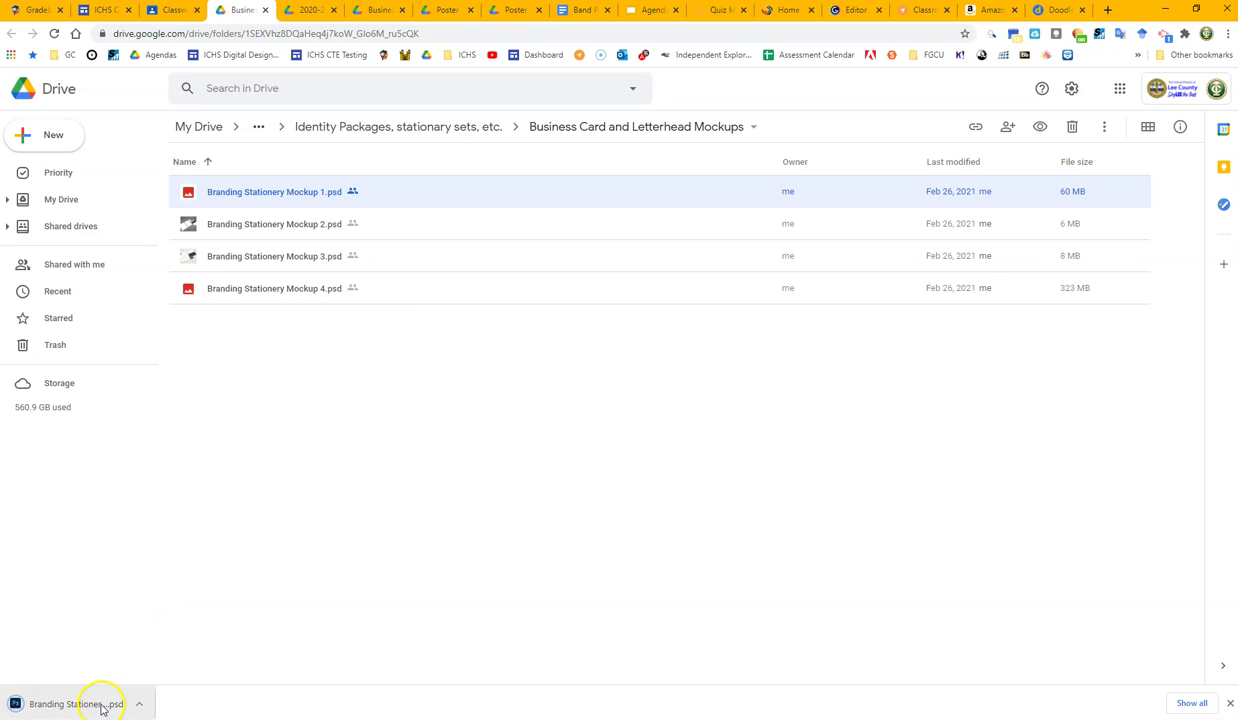
{"action": "left_click", "coordinate": [110, 706]}
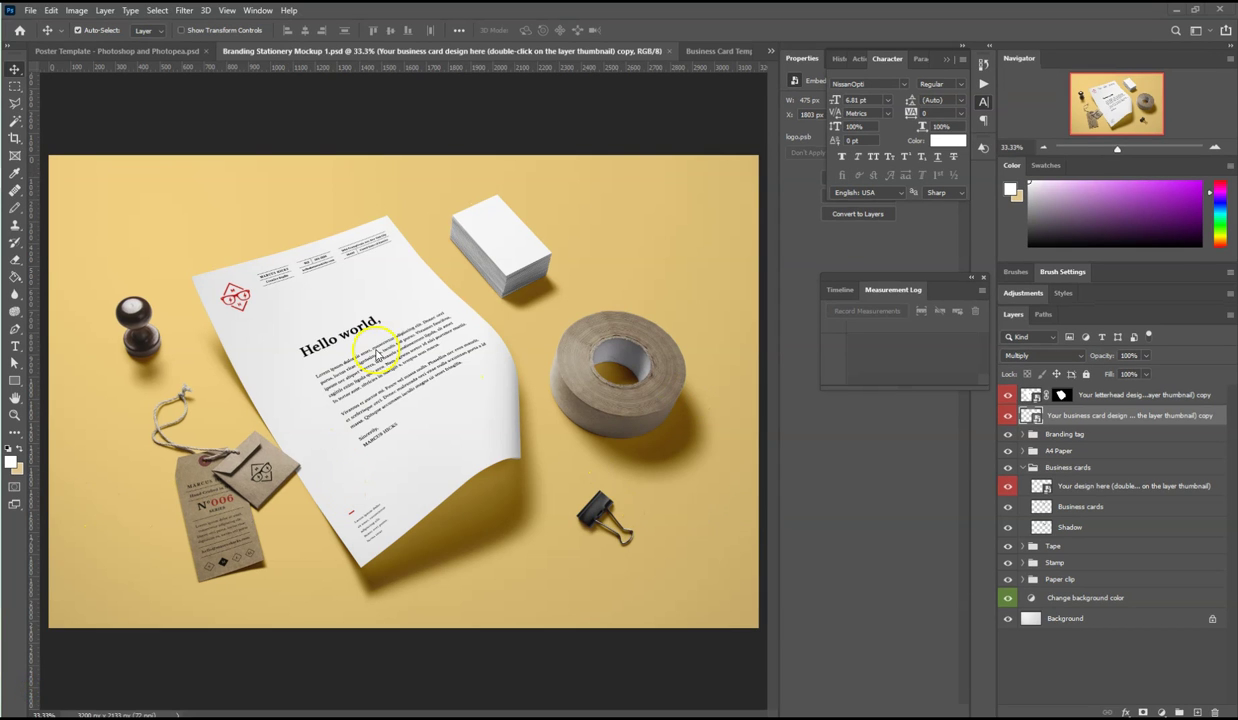
Close Business Card Template, check the letterhead and Rectangle 1.psb documents, then return to the mockup.
{"action": "left_click", "coordinate": [703, 55]}
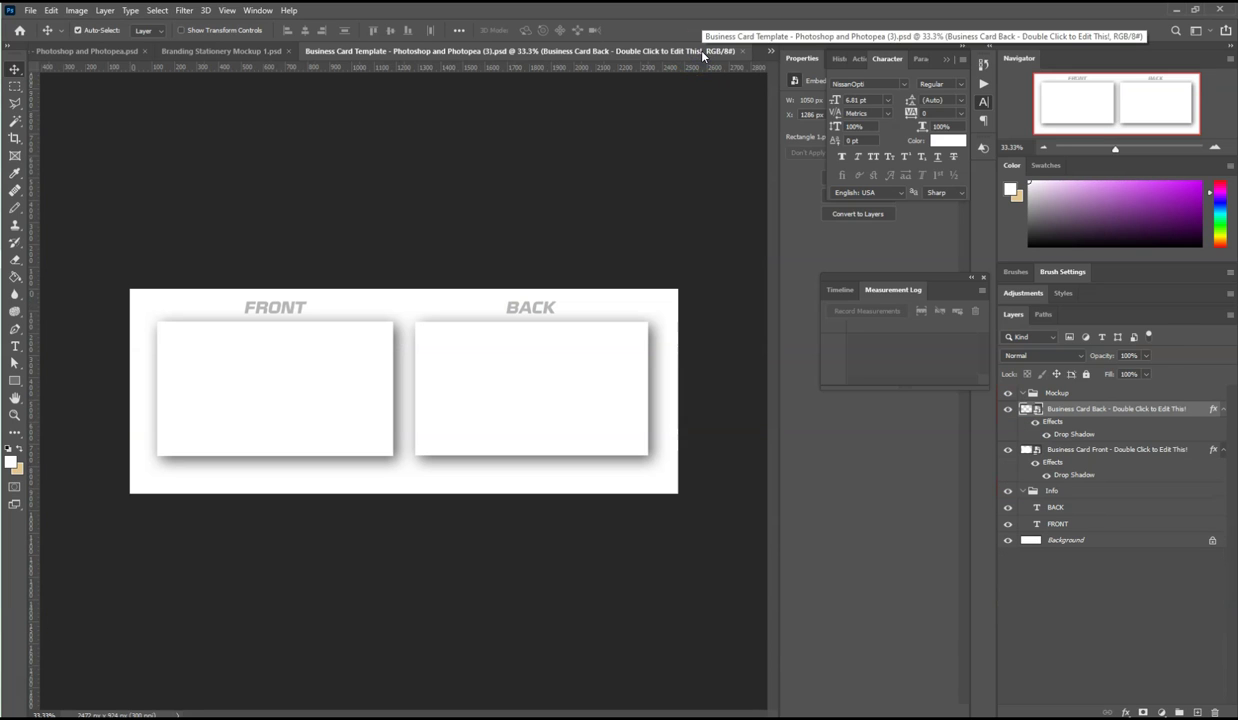
{"action": "left_click", "coordinate": [743, 51]}
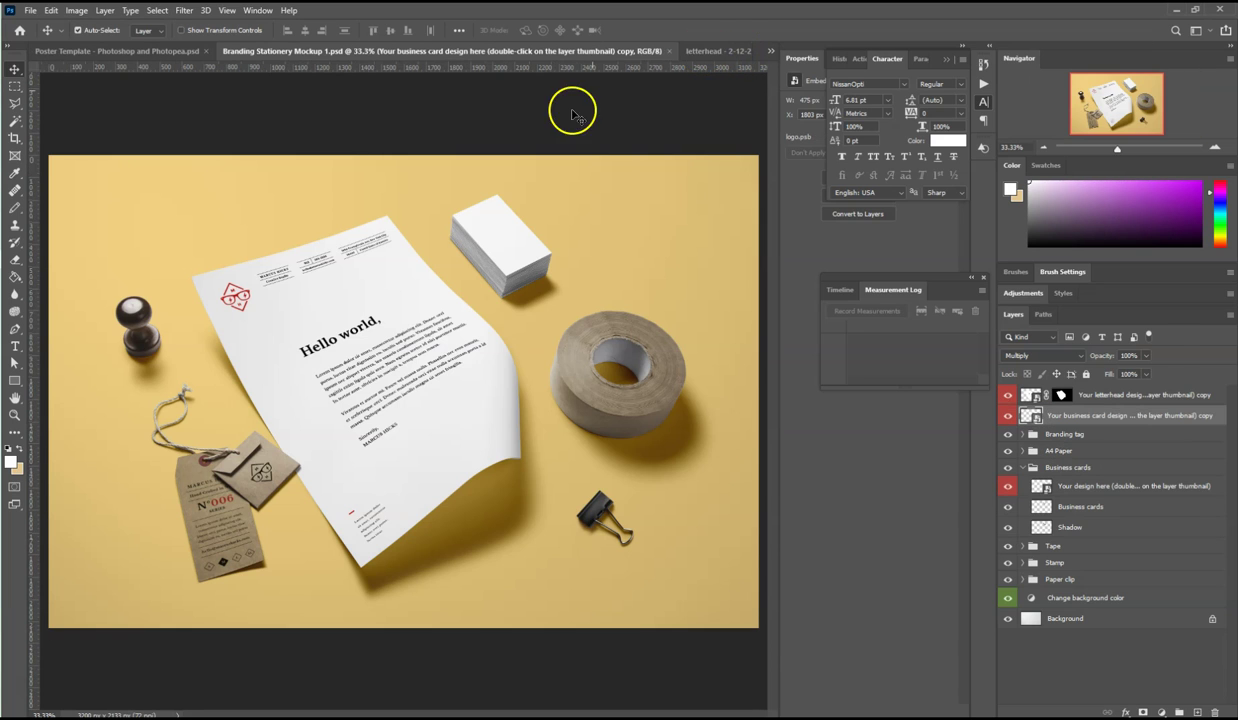
{"action": "left_click", "coordinate": [718, 52]}
{"action": "left_click", "coordinate": [769, 51]}
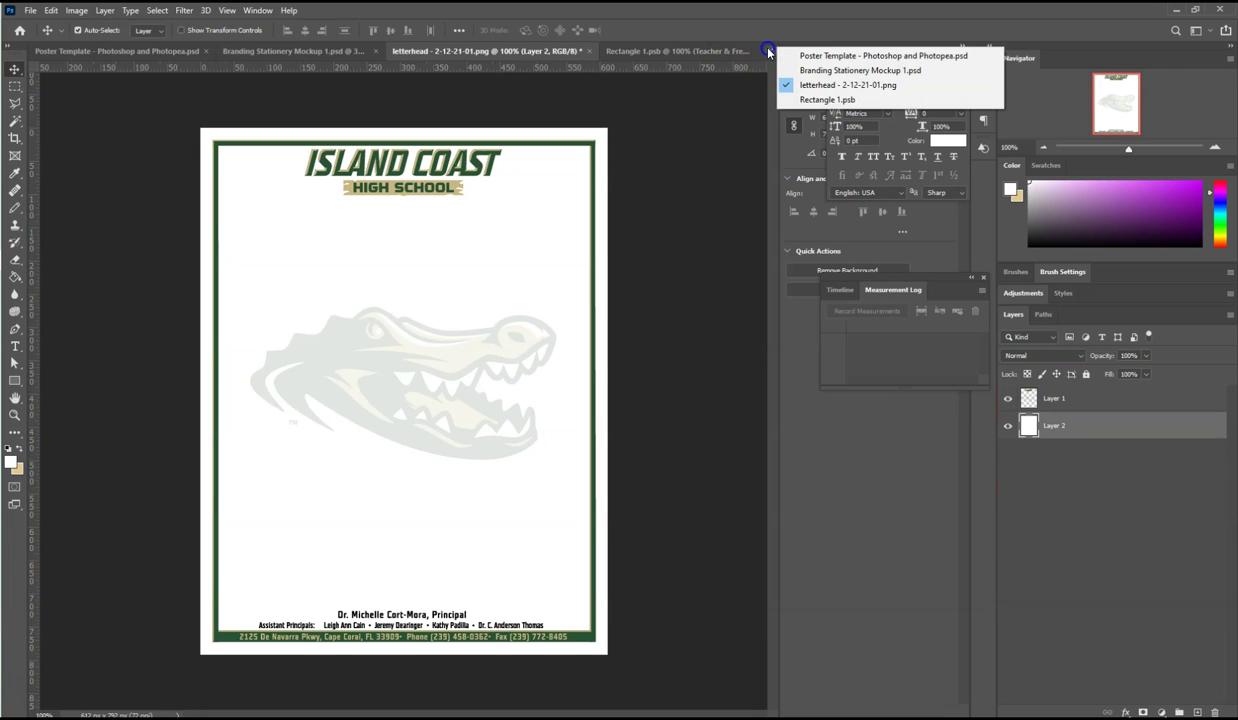
{"action": "left_click", "coordinate": [640, 50]}
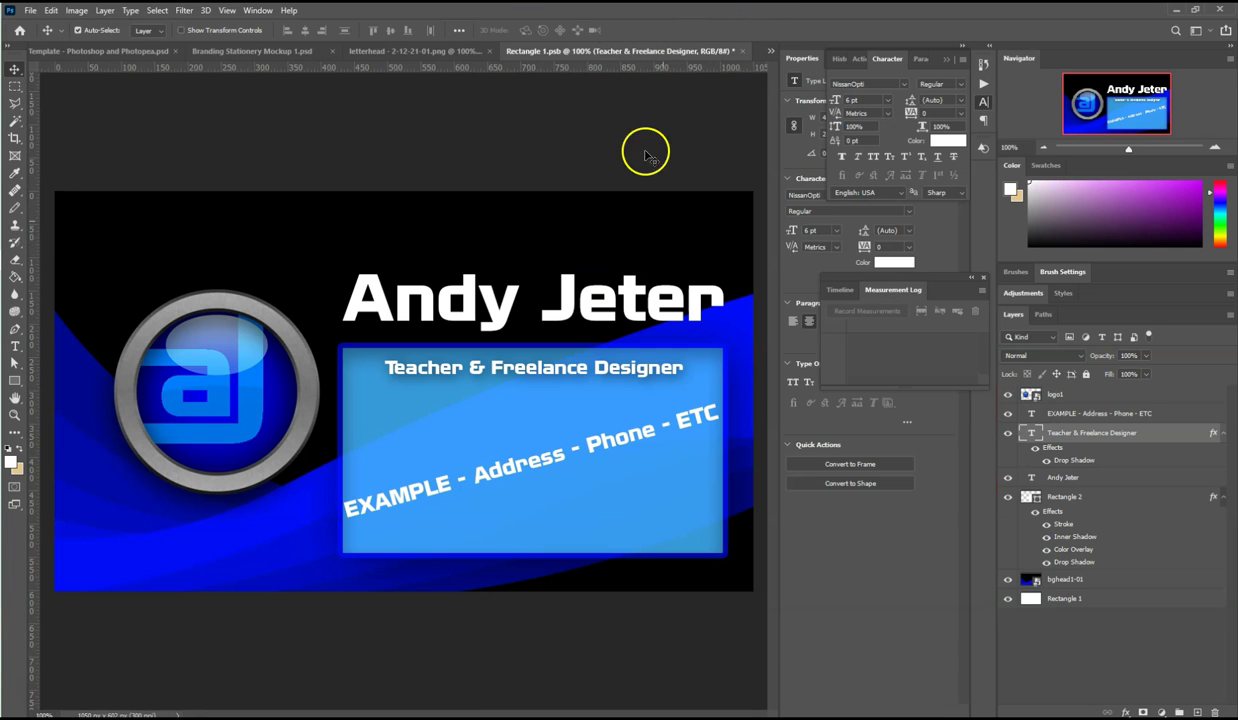
{"action": "left_click", "coordinate": [410, 51]}
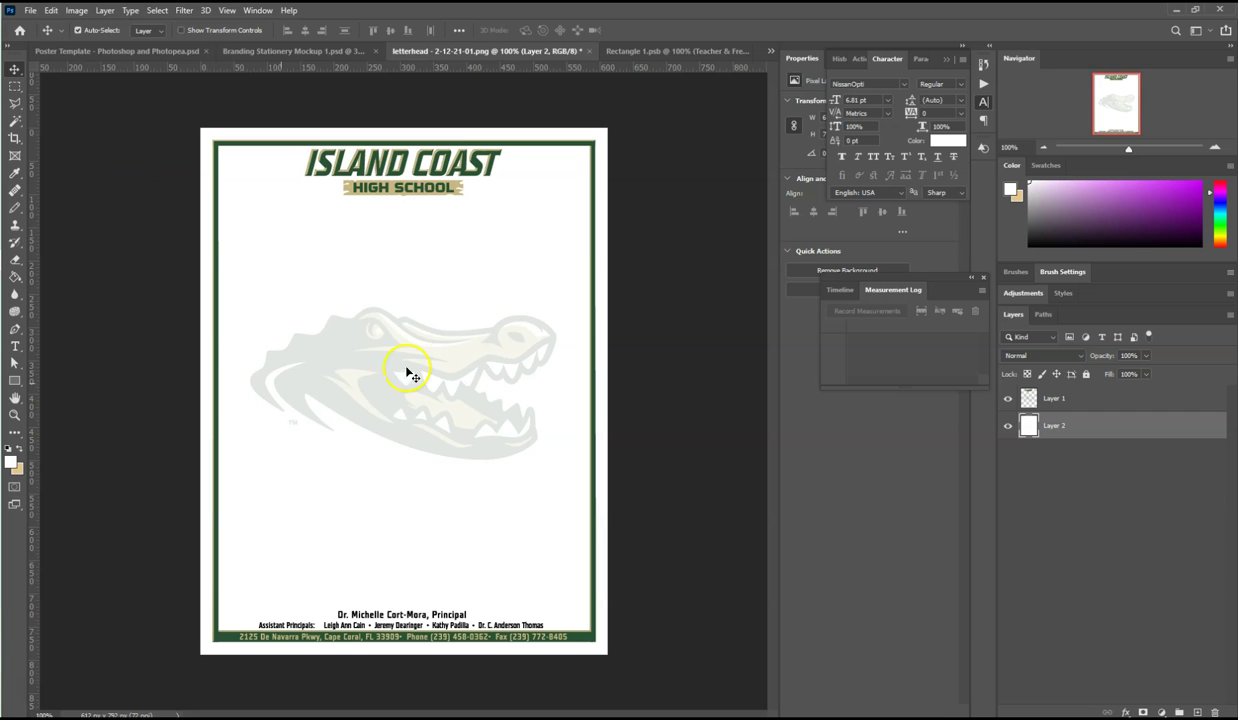
{"action": "left_click", "coordinate": [311, 52]}
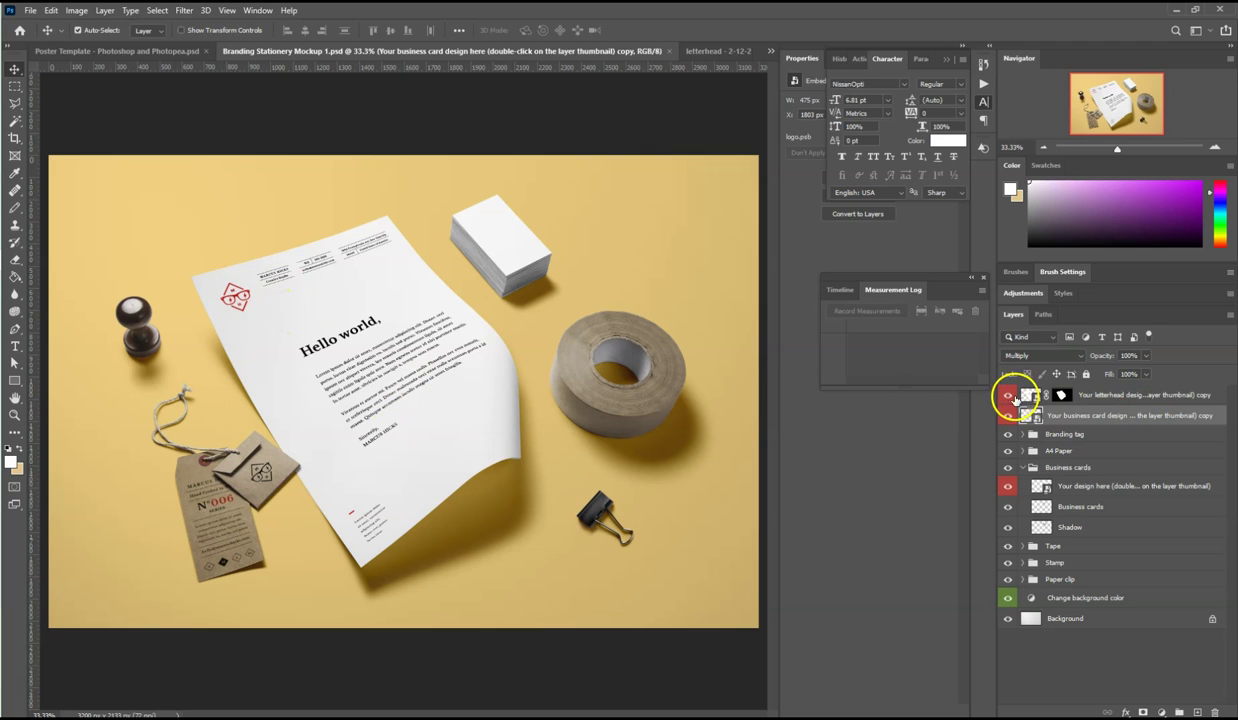
Open the 'Your letterhead design here' smart object's contents as Replace me.psb.
{"action": "left_click", "coordinate": [1130, 395]}
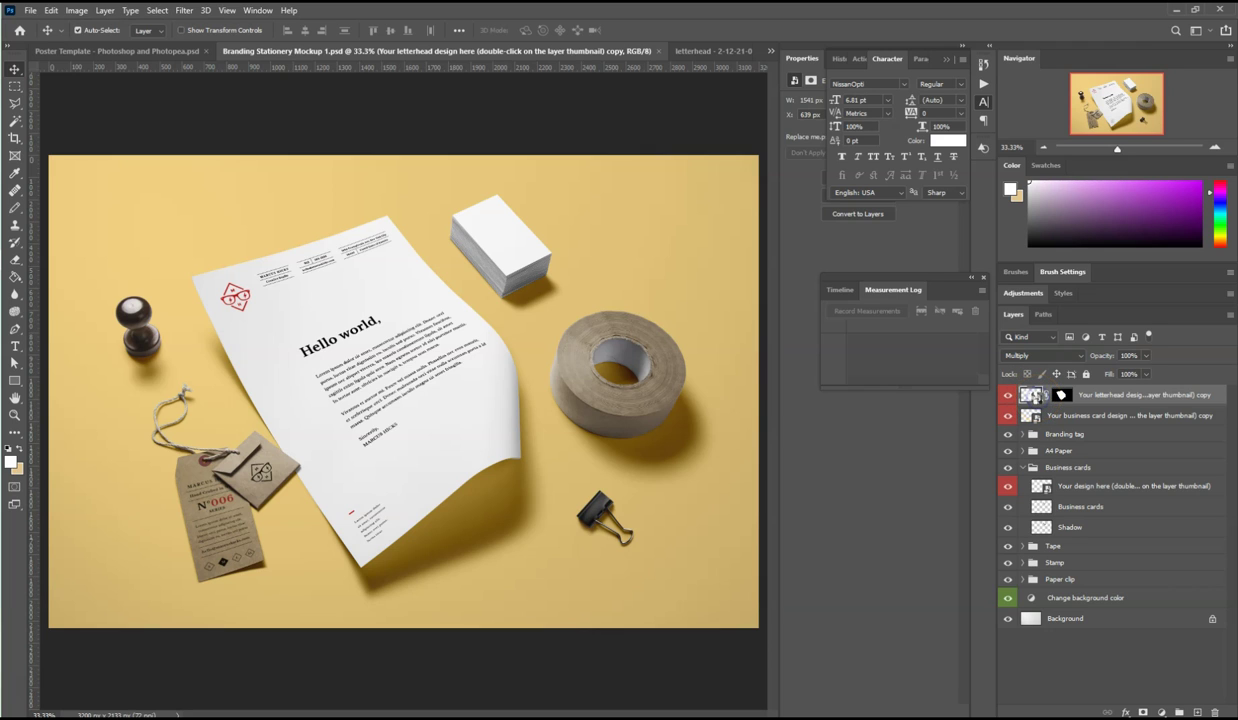
{"action": "double_click", "coordinate": [1030, 395]}
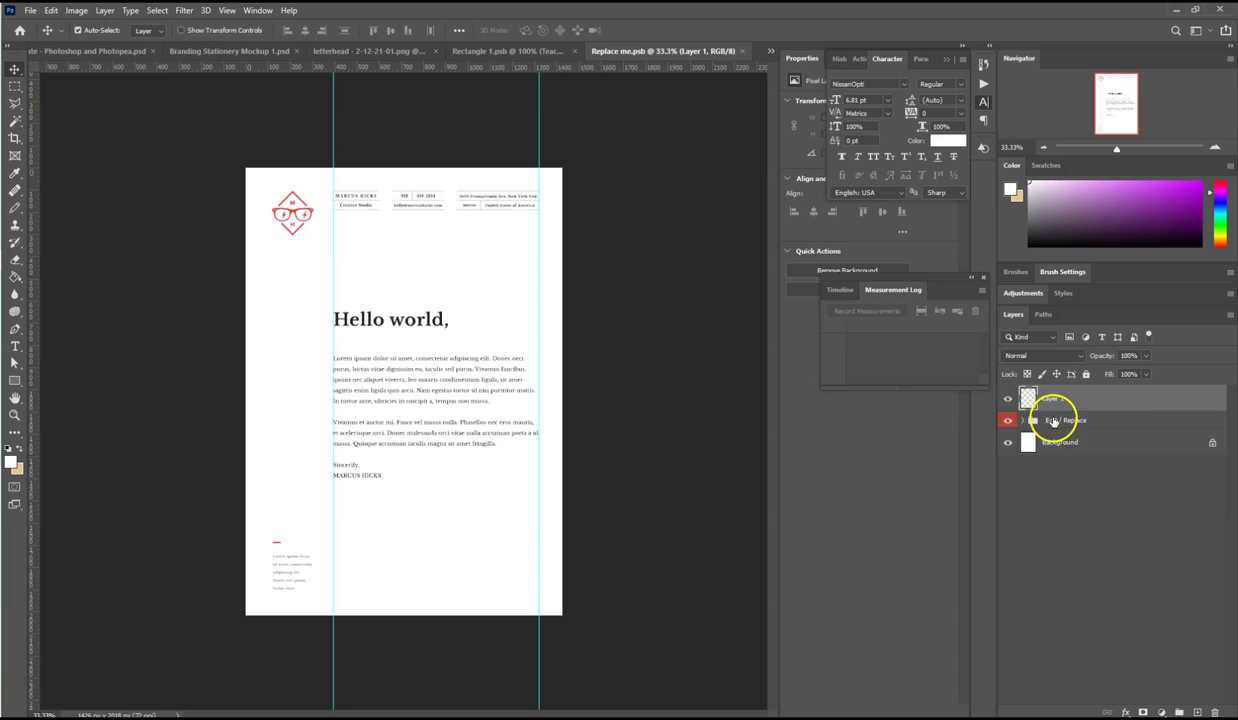
Inspect the Edit / Replace group's layers, starting and then cancelling its deletion.
{"action": "left_click", "coordinate": [1022, 421]}
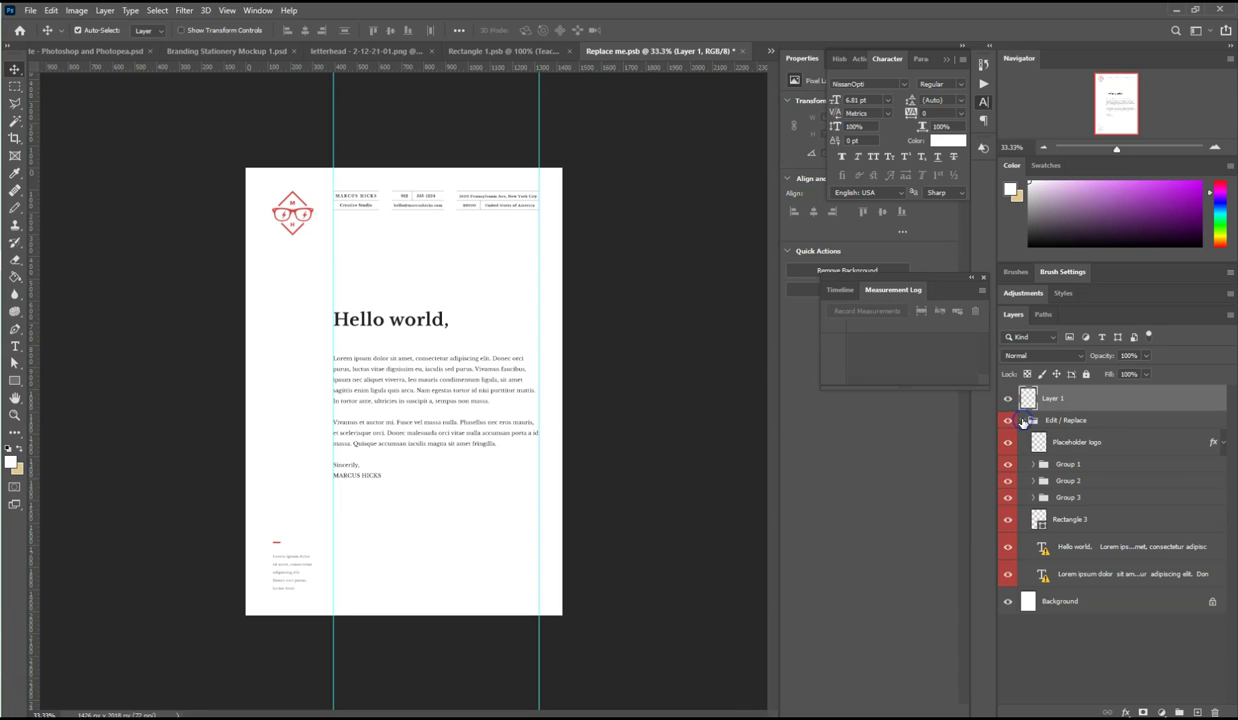
{"action": "left_click", "coordinate": [1104, 450]}
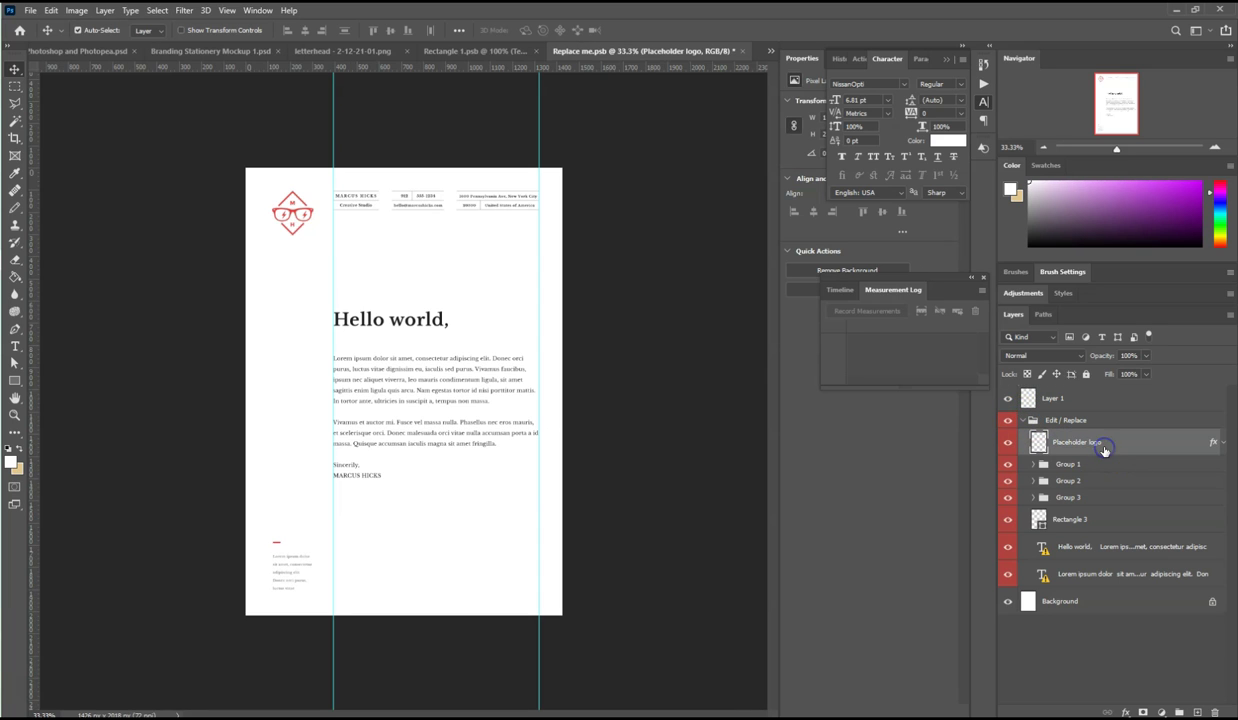
{"action": "left_click", "coordinate": [1023, 421]}
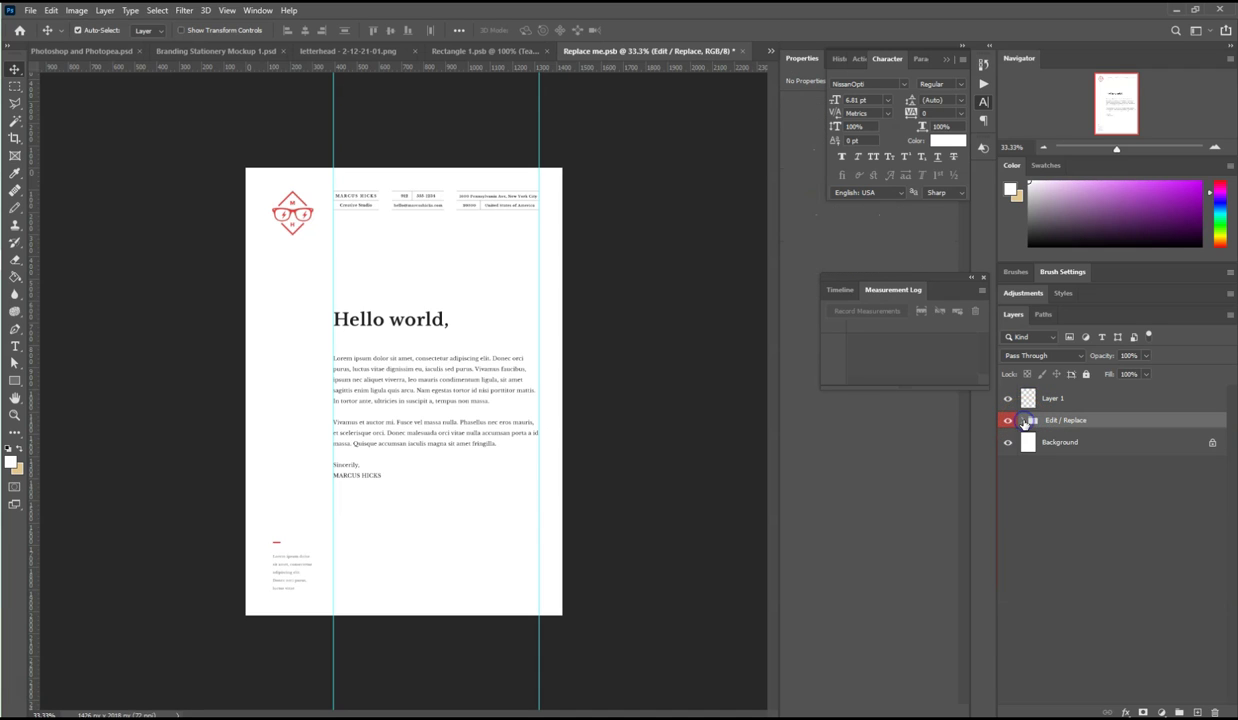
{"action": "left_click", "coordinate": [1213, 710]}
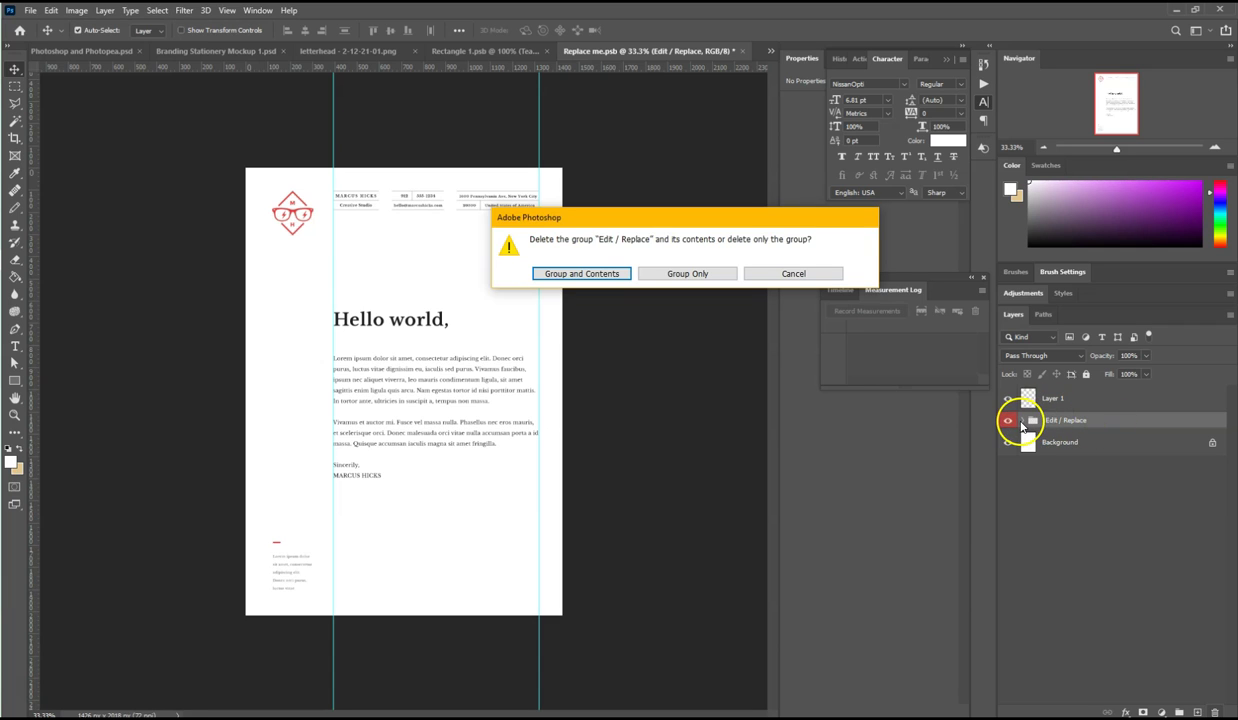
{"action": "left_click", "coordinate": [798, 277]}
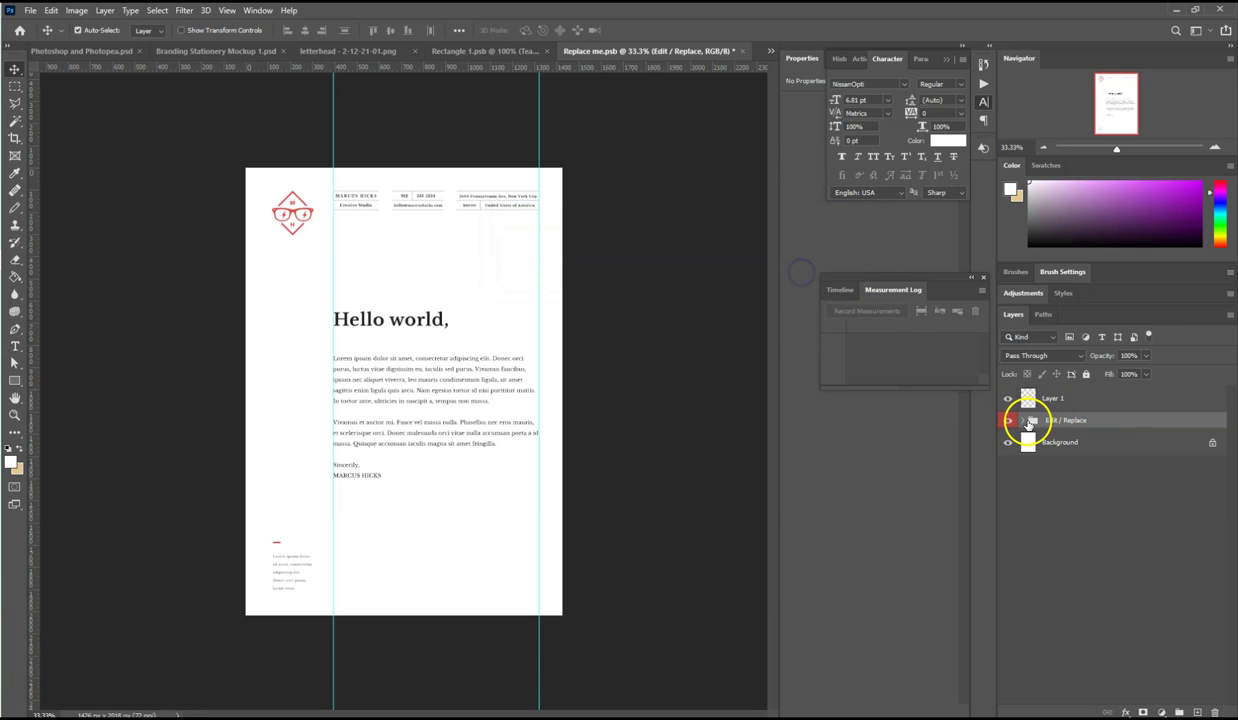
Move the Hello world and Lorem ipsum text layers out above the Edit / Replace group.
{"action": "left_click", "coordinate": [1023, 421]}
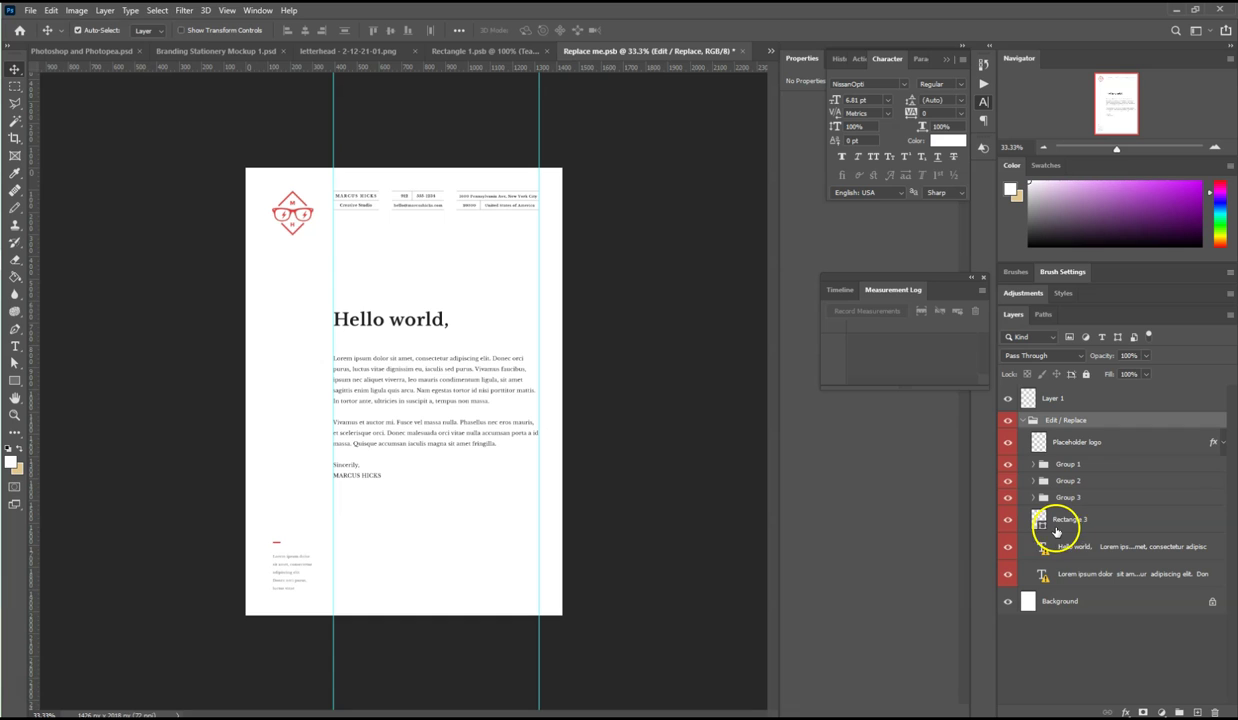
{"action": "left_click", "coordinate": [1094, 549]}
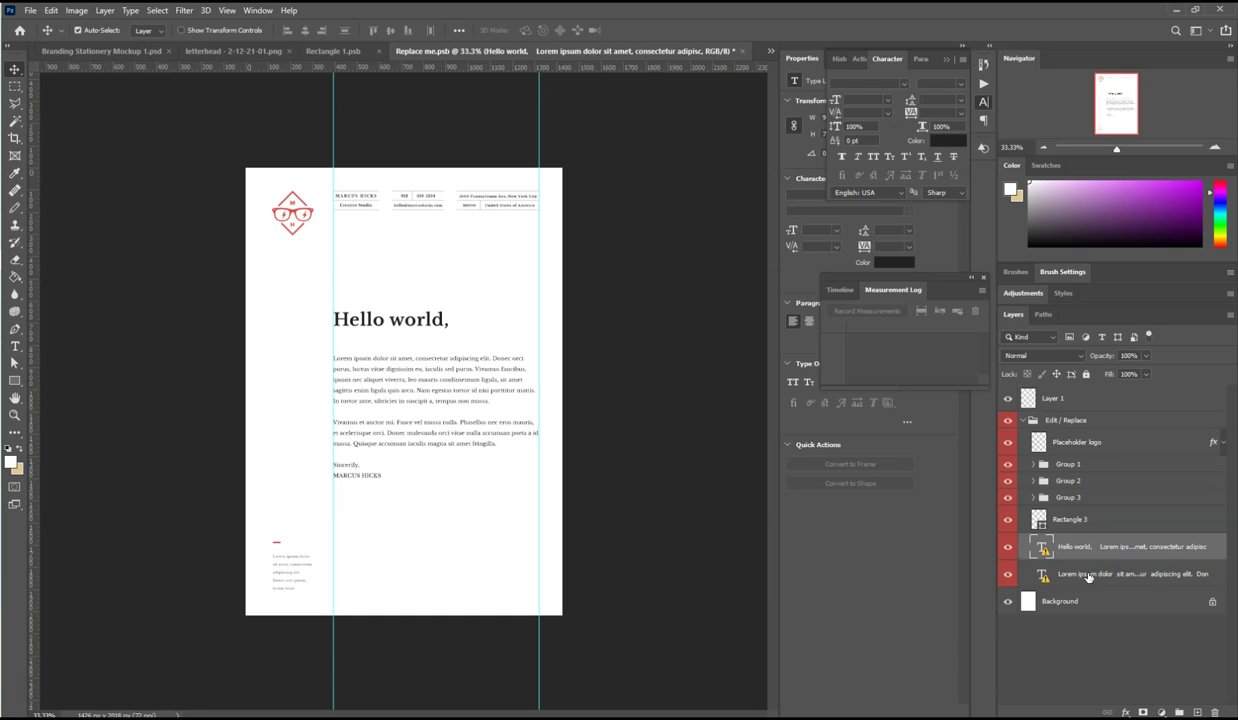
{"action": "left_click", "coordinate": [1087, 573], "text": "shift"}
{"action": "left_click_drag", "start_coordinate": [1080, 553], "coordinate": [1091, 408]}
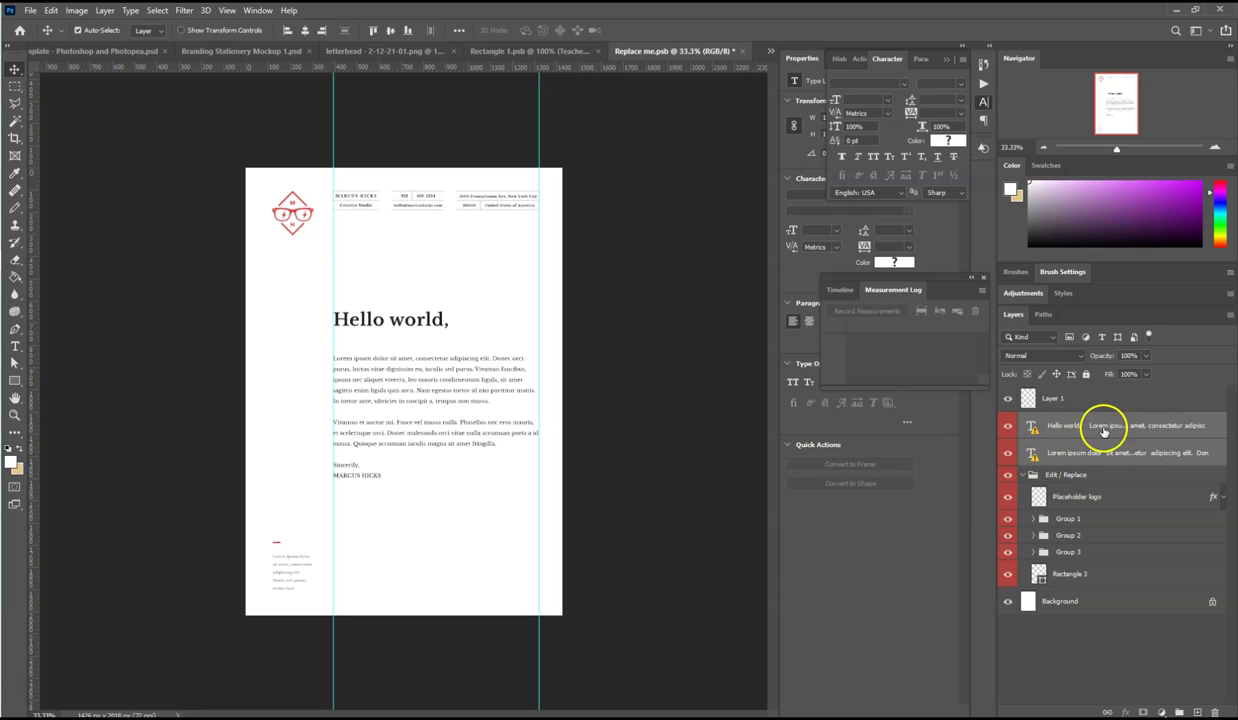
Delete the Edit / Replace group together with its contents.
{"action": "left_click", "coordinate": [1081, 476]}
{"action": "left_click", "coordinate": [1217, 711]}
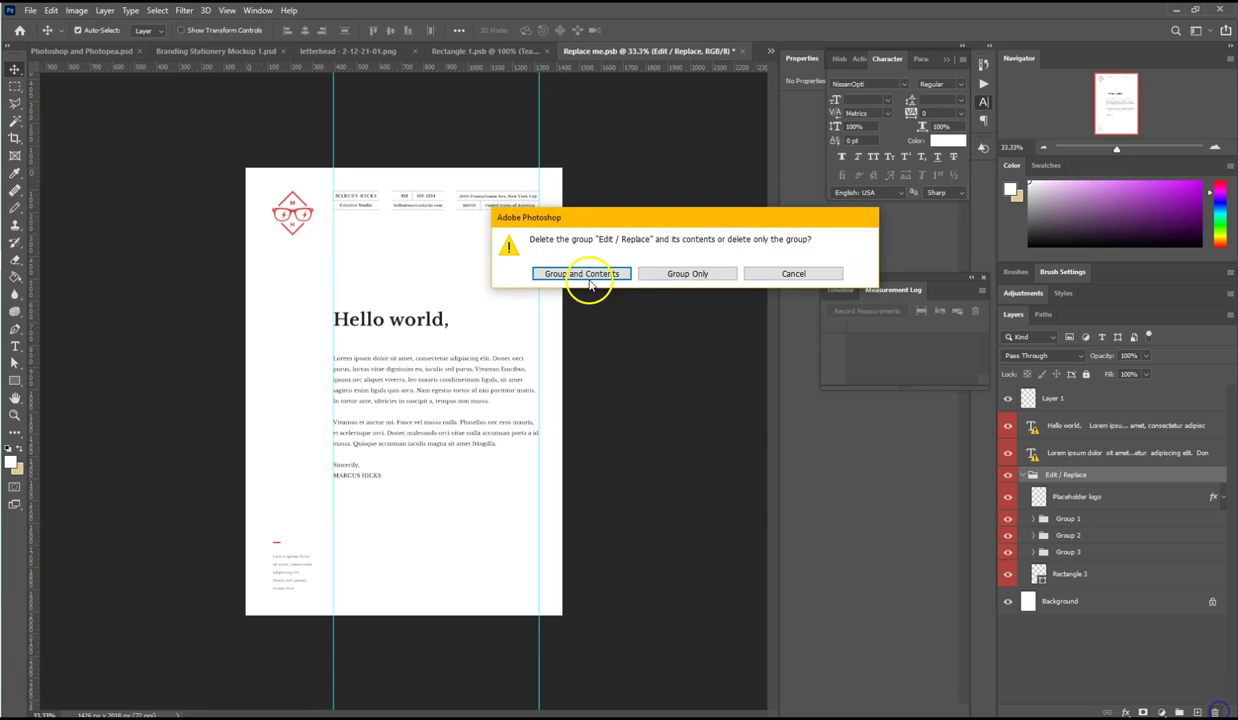
{"action": "left_click", "coordinate": [610, 284]}
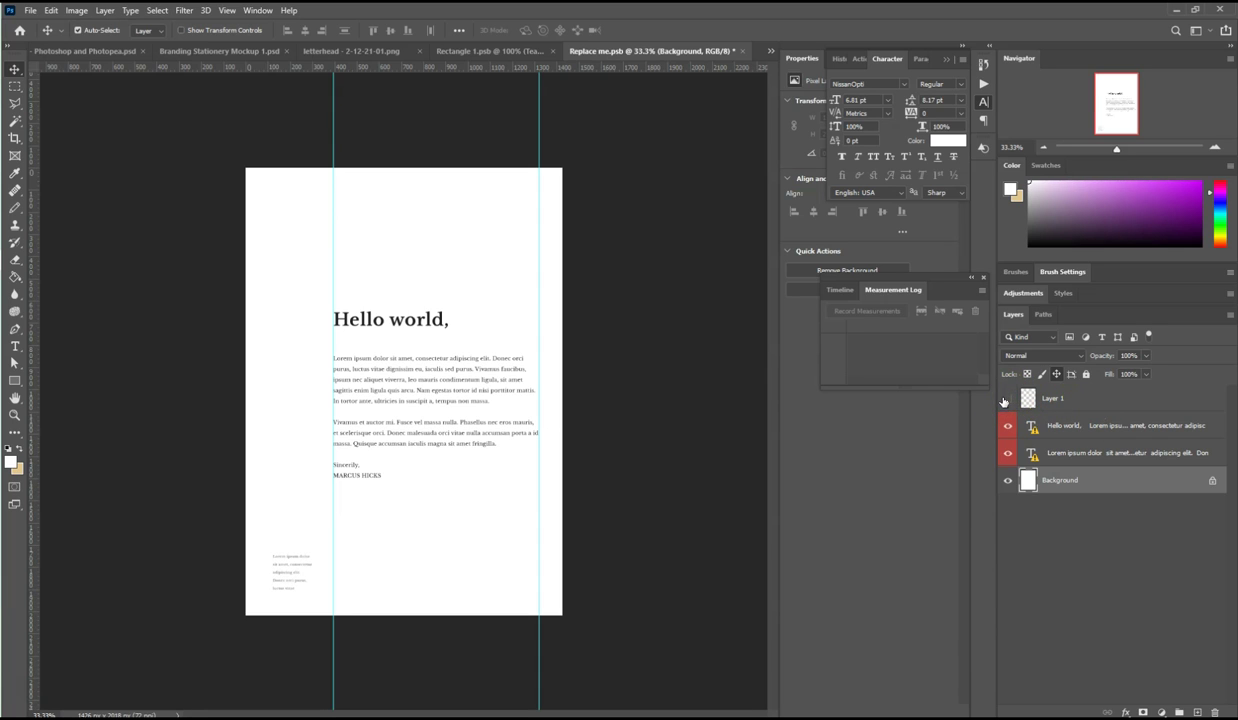
Toggle Layer 1's visibility and delete the small Lorem ipsum text layer.
{"action": "left_click", "coordinate": [1004, 400]}
{"action": "left_click", "coordinate": [1084, 454]}
{"action": "left_click", "coordinate": [1216, 712]}
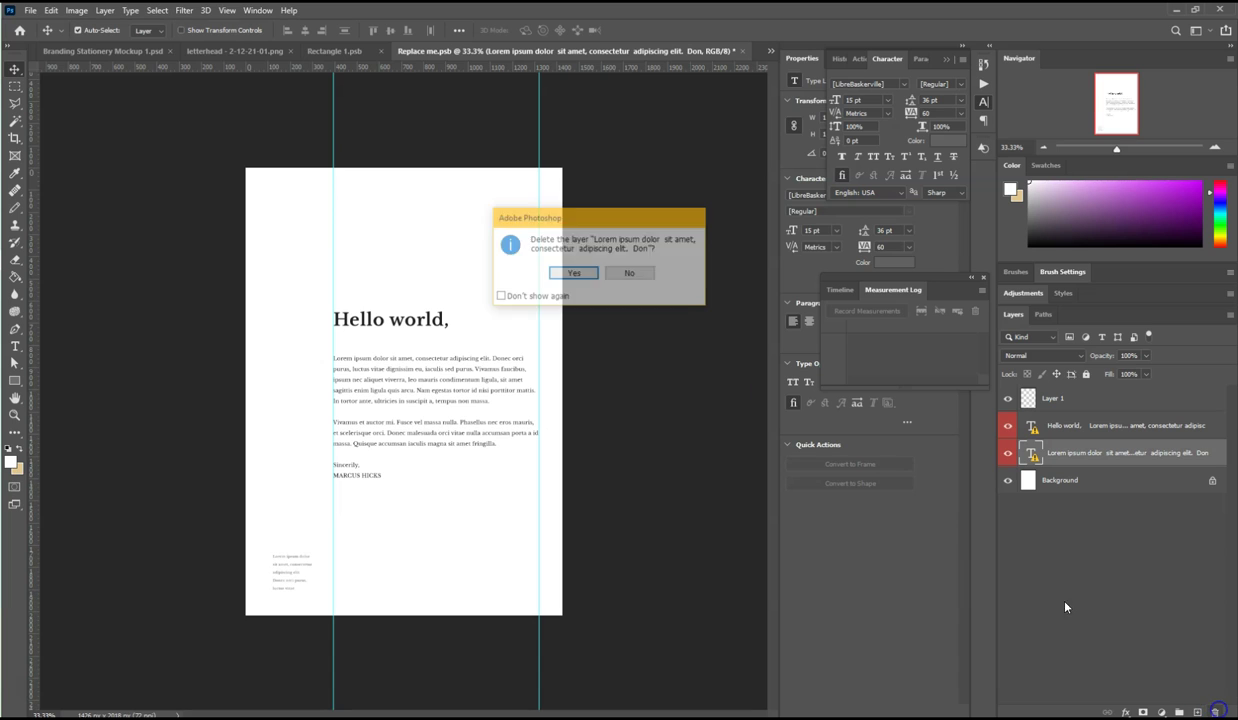
{"action": "left_click", "coordinate": [575, 274]}
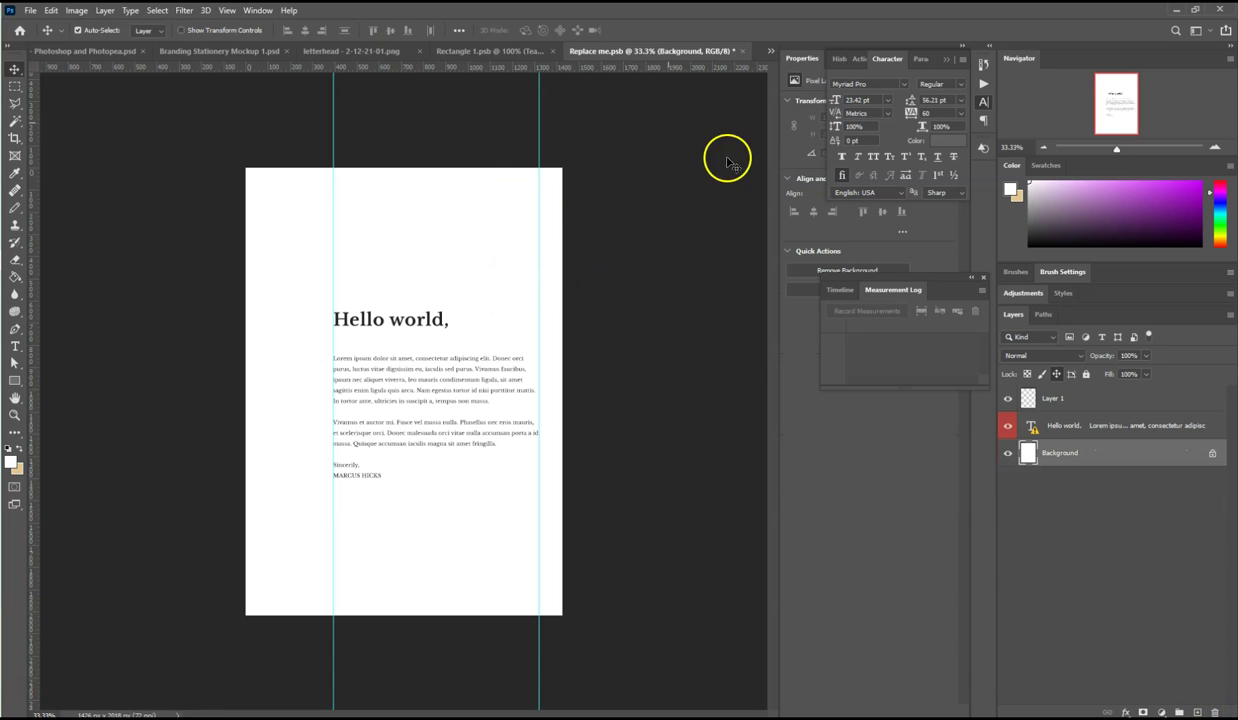
Select the entire Island Coast letterhead canvas and Copy Merged it.
{"action": "left_click", "coordinate": [349, 48]}
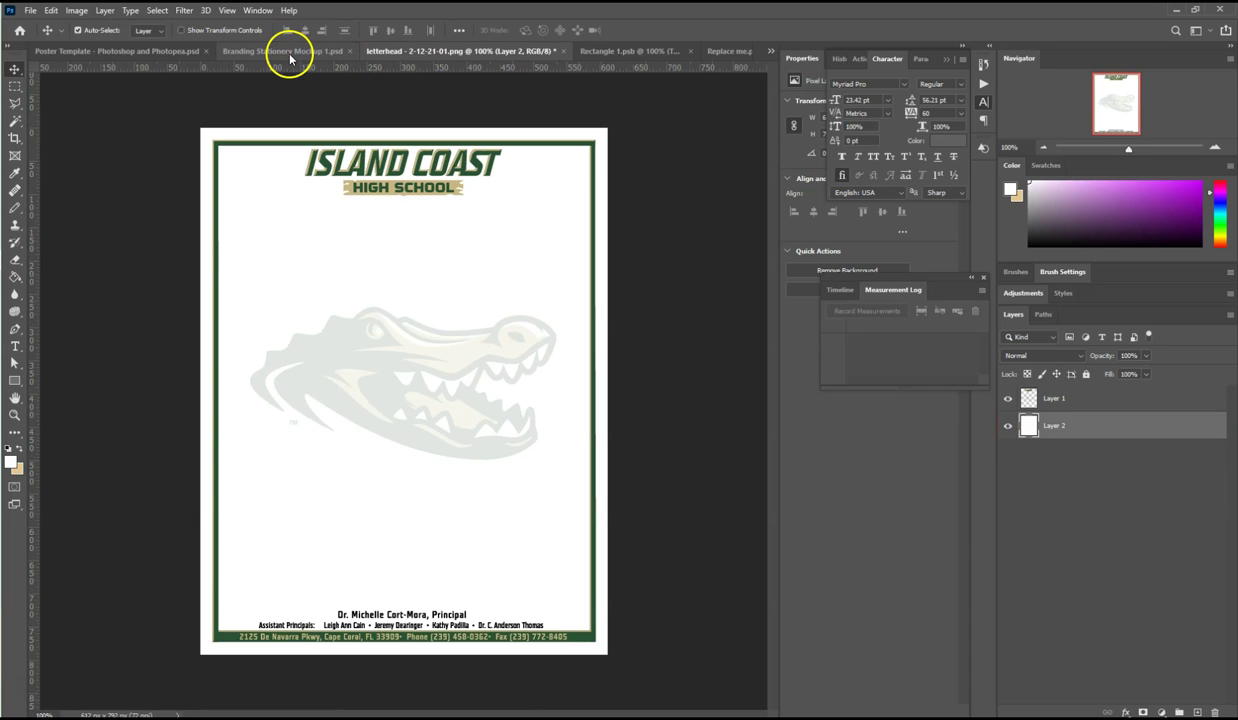
{"action": "mouse_move", "coordinate": [2, 360]}
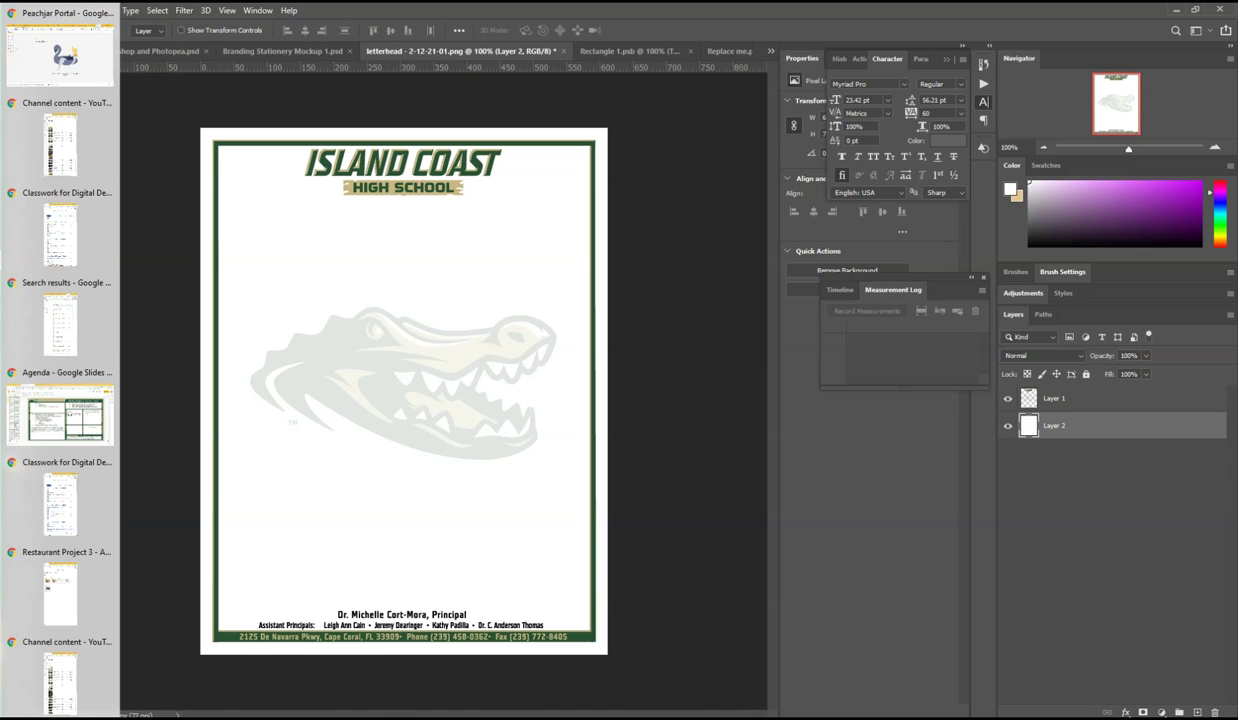
{"action": "left_click", "coordinate": [30, 10]}
{"action": "left_click", "coordinate": [466, 80]}
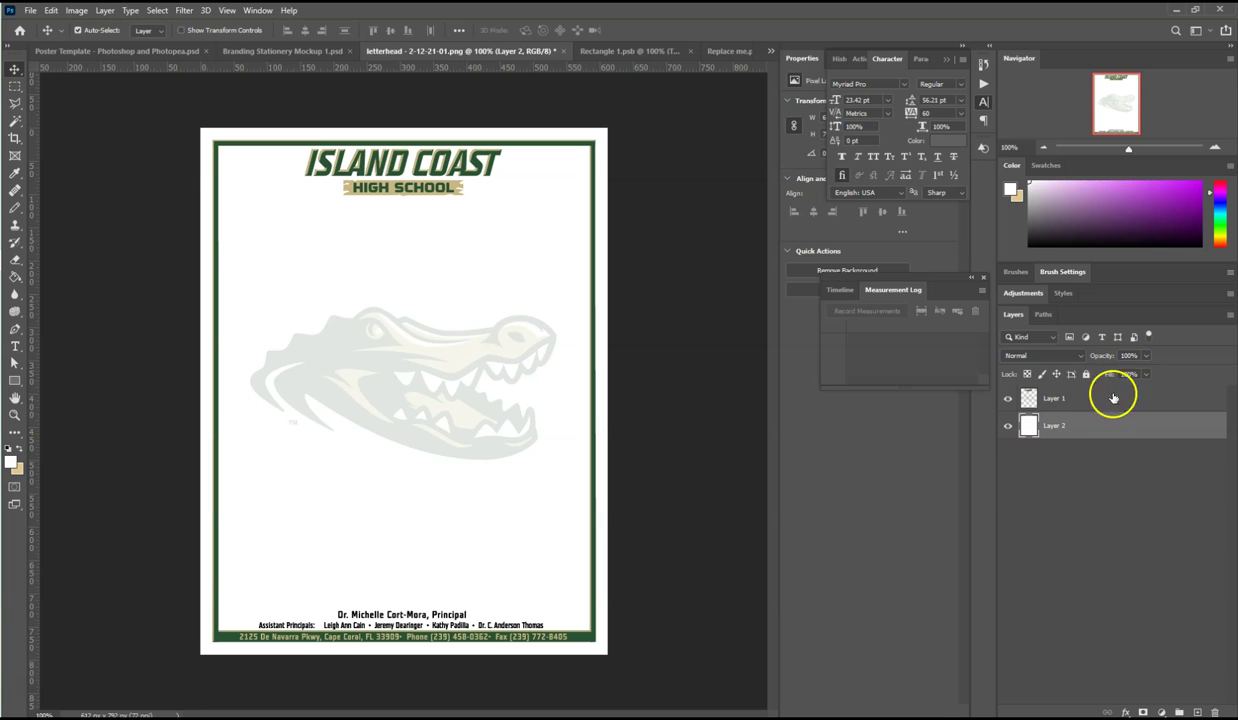
{"action": "left_click", "coordinate": [157, 10]}
{"action": "left_click", "coordinate": [162, 24]}
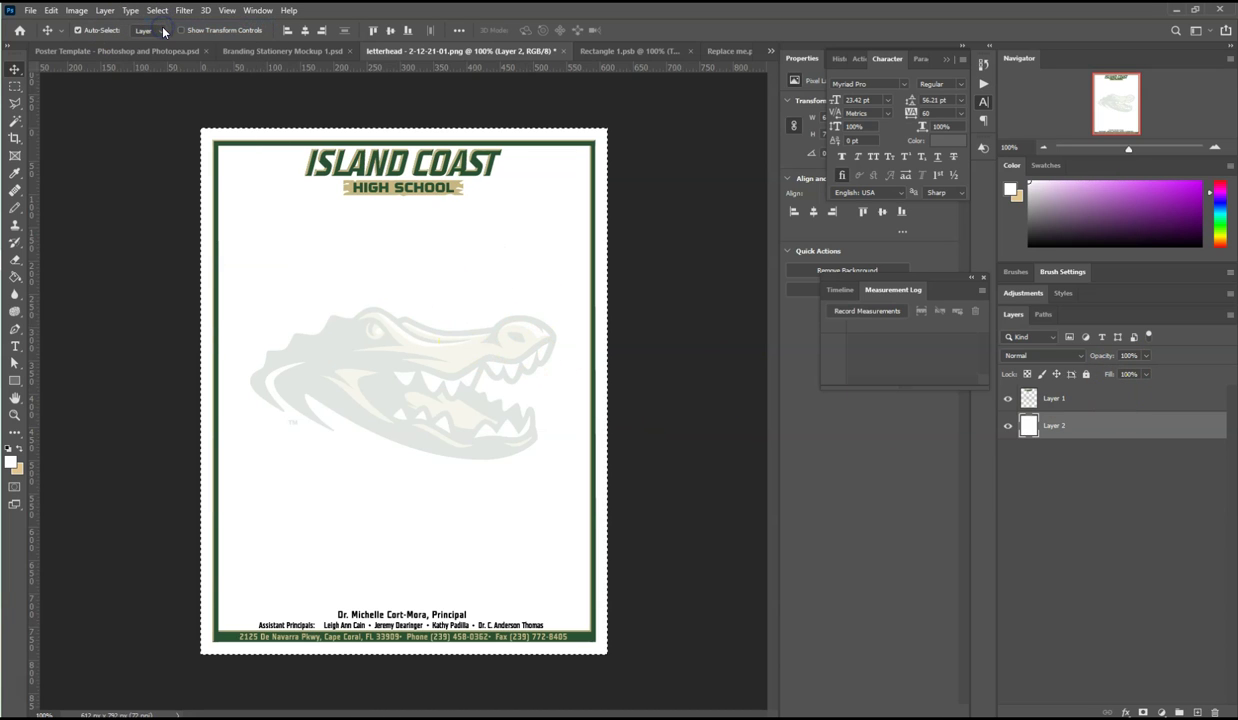
{"action": "left_click", "coordinate": [50, 10]}
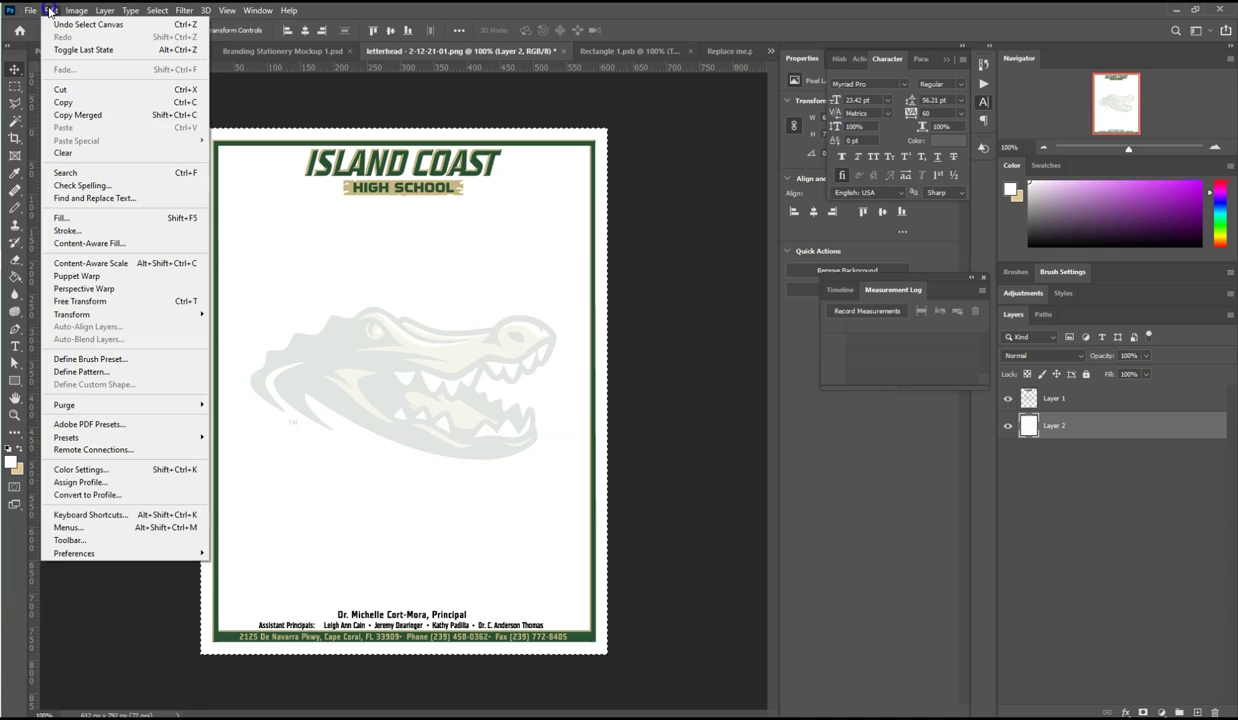
{"action": "left_click", "coordinate": [93, 116]}
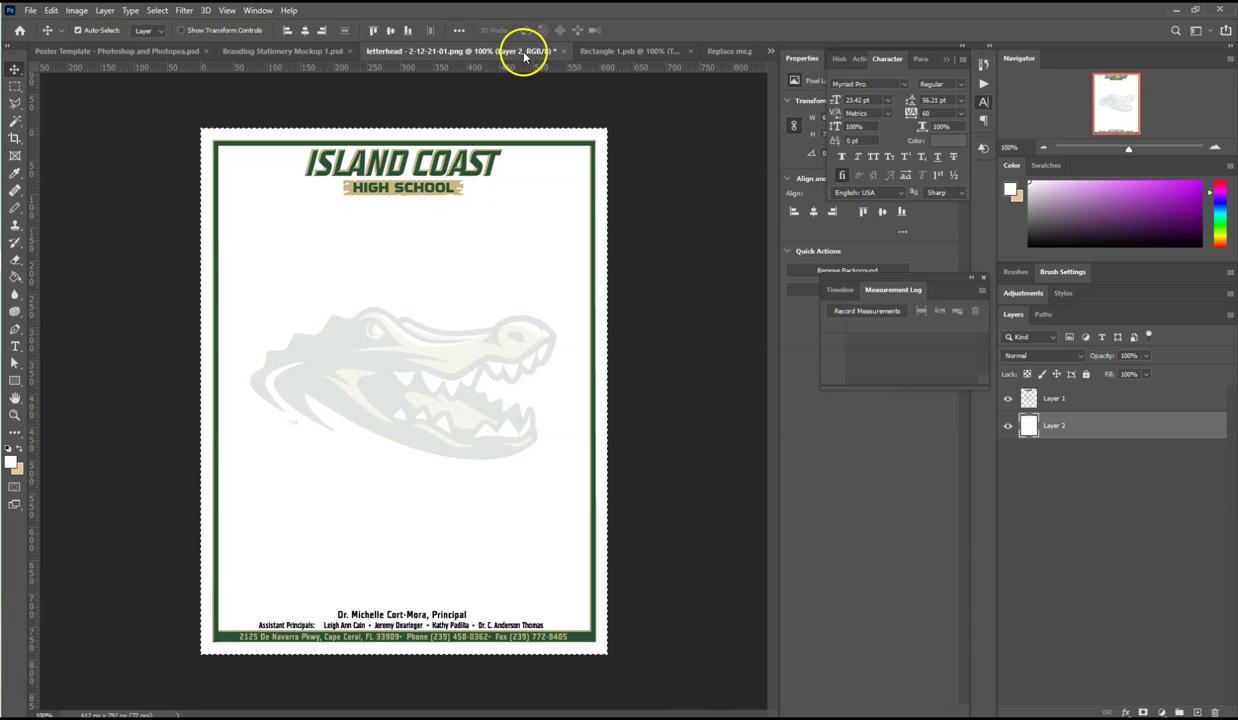
Paste the copied Island Coast letterhead into Replace me.psb.
{"action": "left_click", "coordinate": [620, 51]}
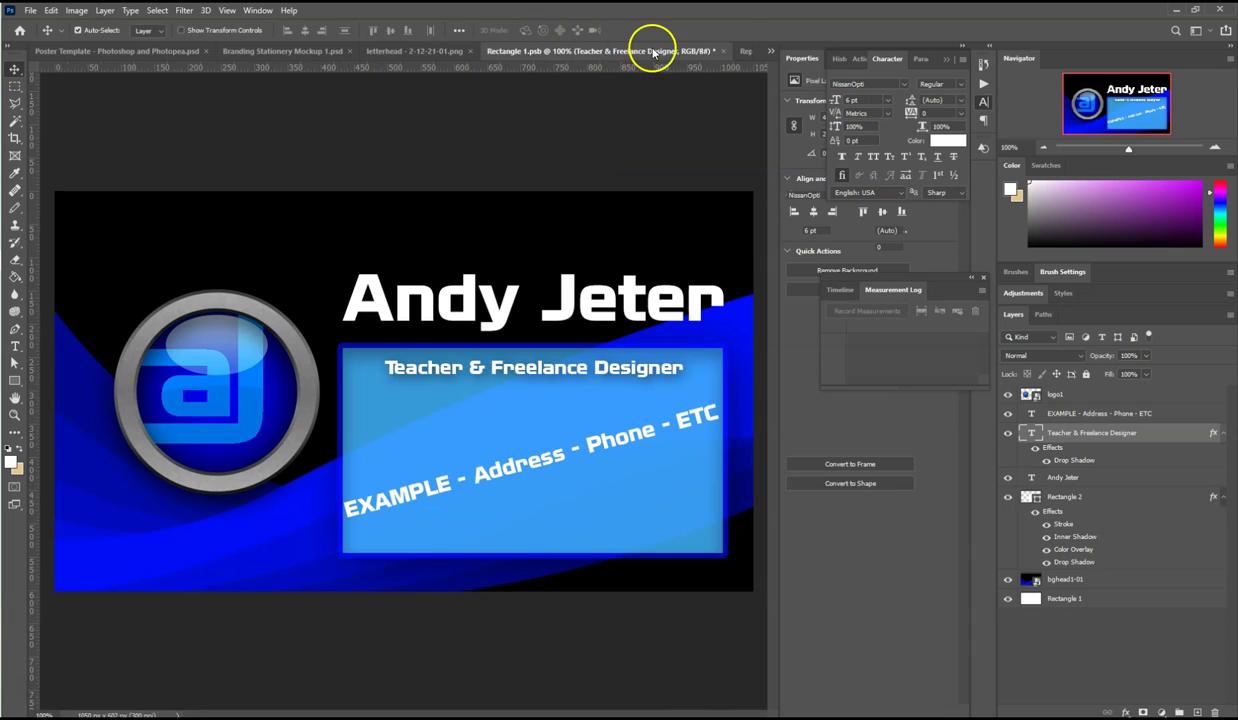
{"action": "left_click", "coordinate": [741, 50]}
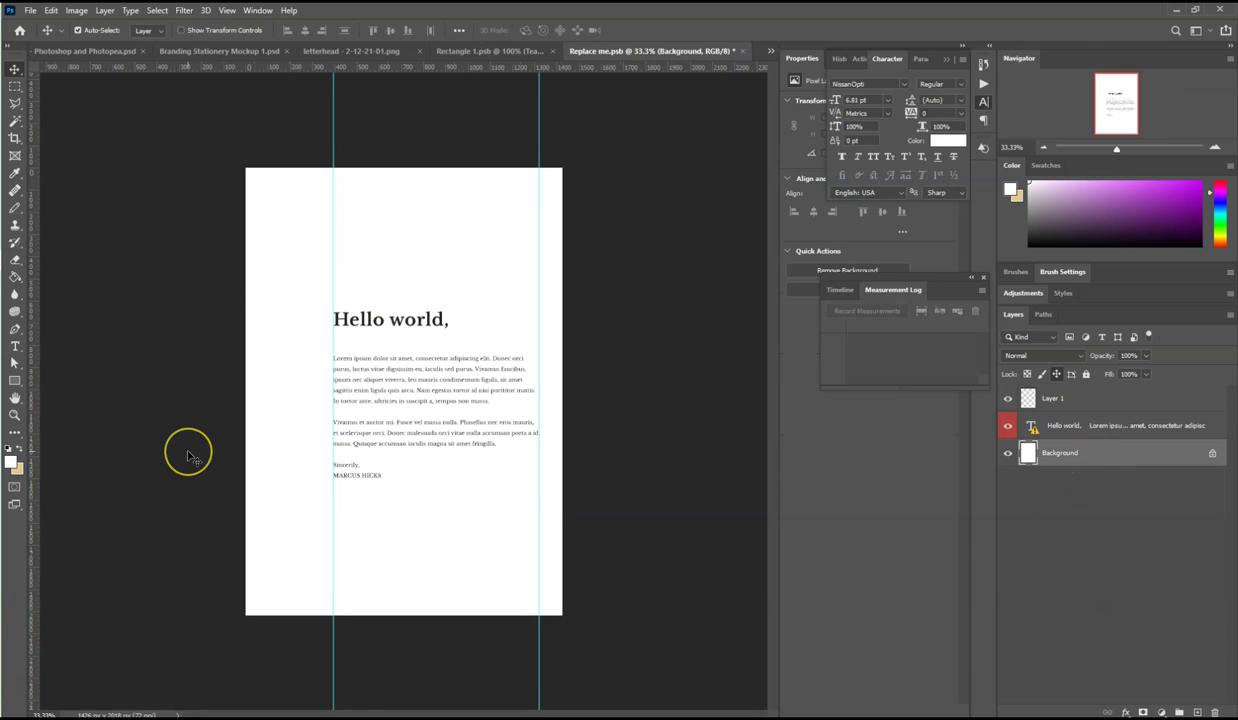
{"action": "key", "text": "ctrl+v"}
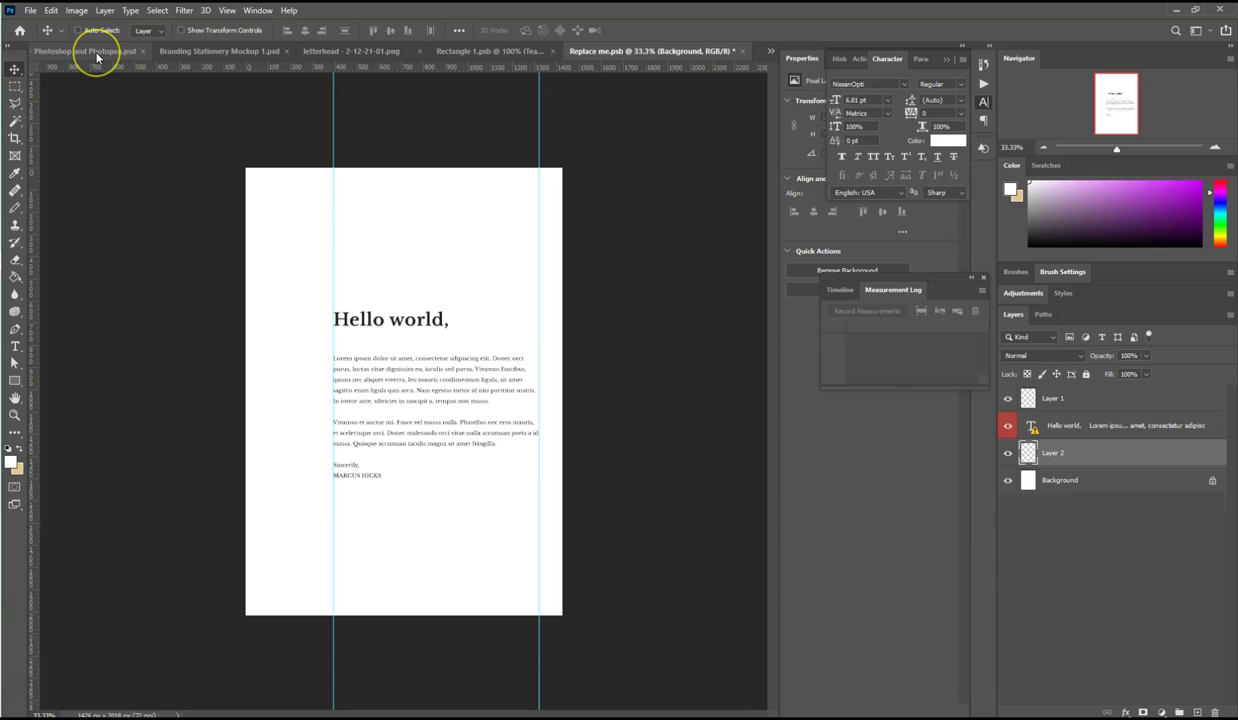
{"action": "key", "text": "ctrl+t"}
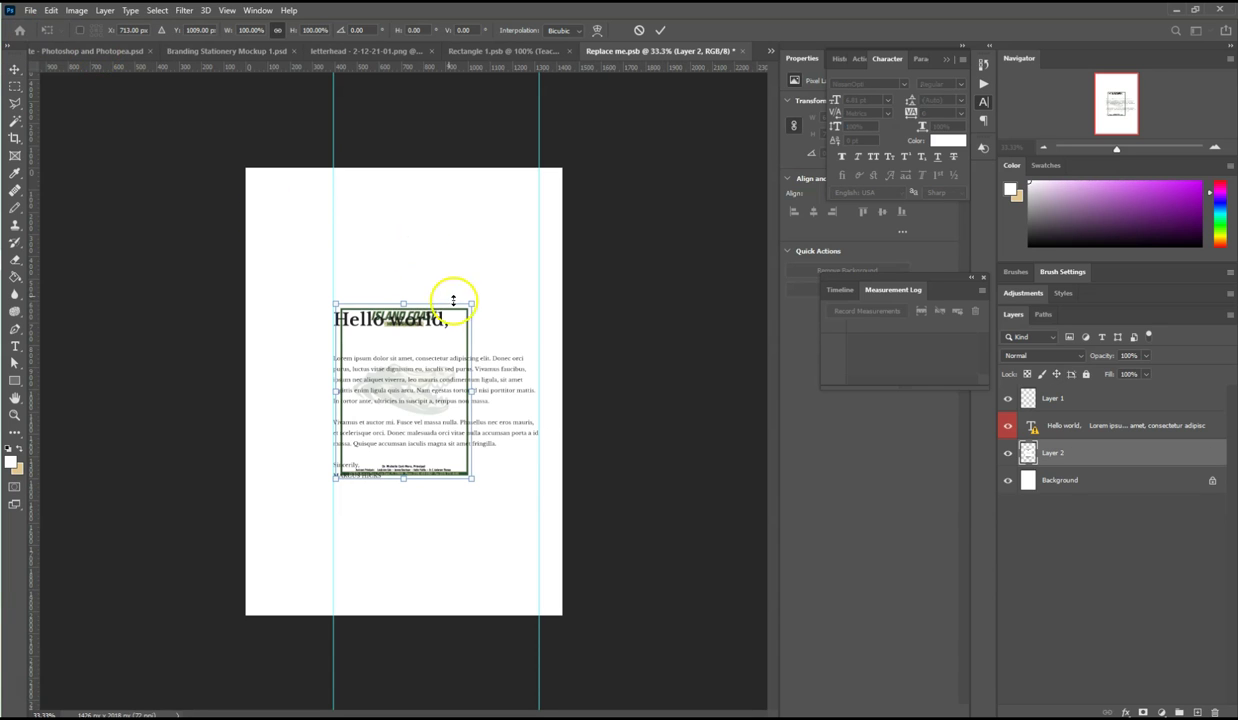
{"action": "key", "text": "Return"}
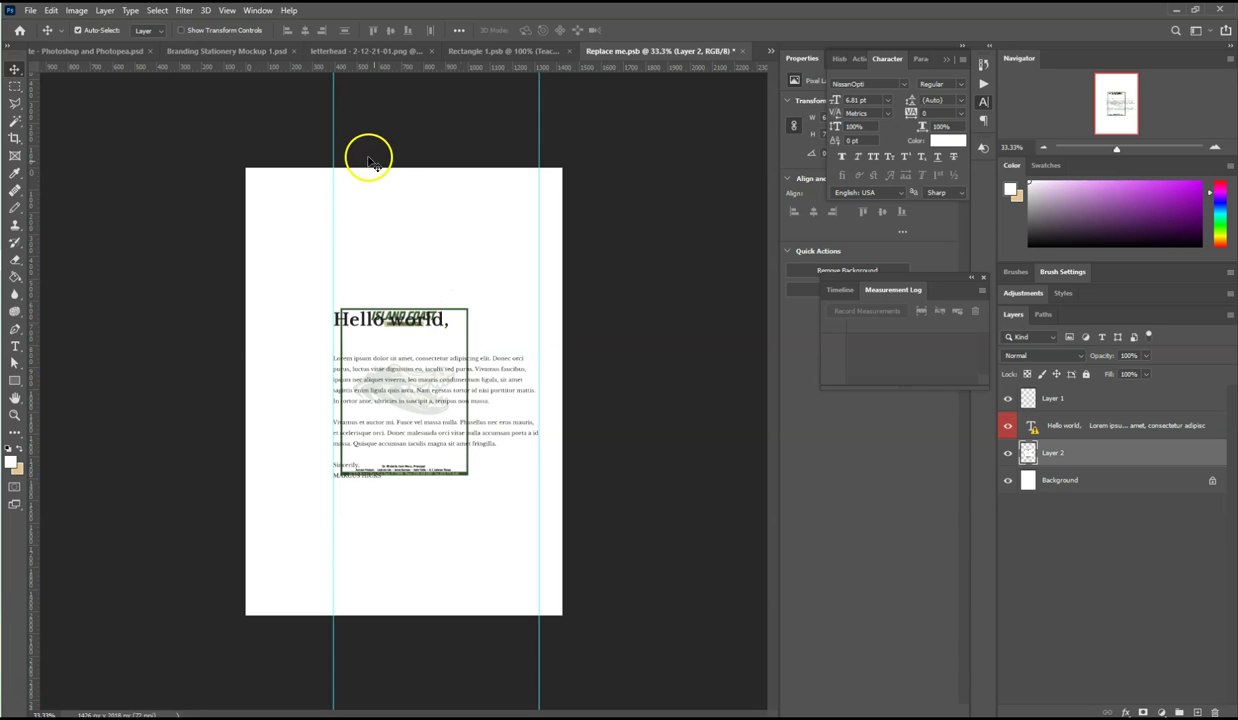
{"action": "key", "text": "ctrl"}
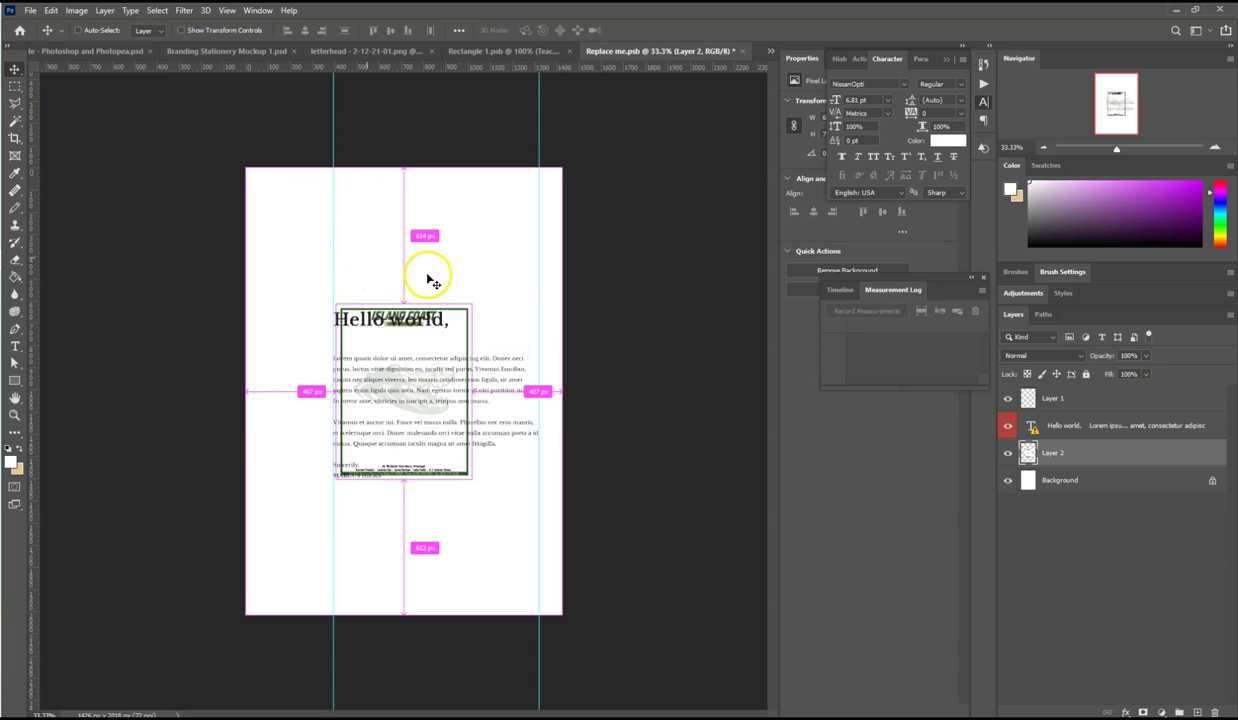
Stretch the letterhead to fill the page, then shift the Hello world text left and up.
{"action": "key", "text": "ctrl+t"}
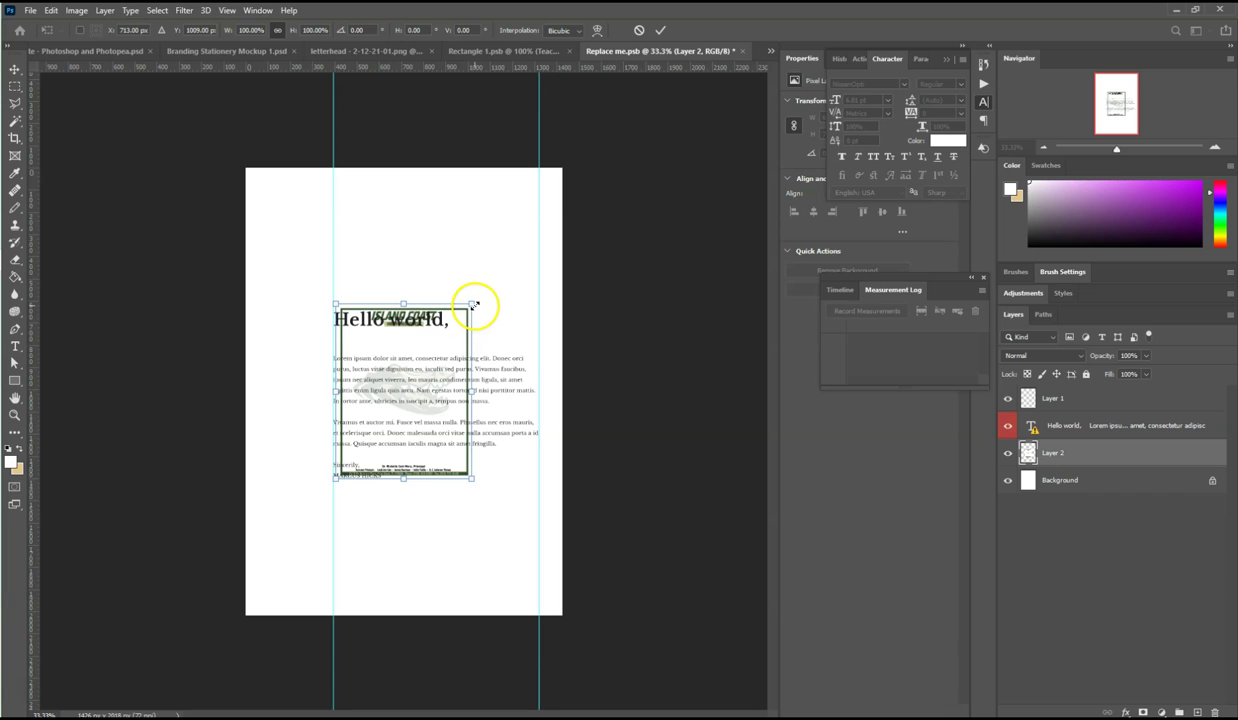
{"action": "left_click_drag", "start_coordinate": [473, 304], "coordinate": [530, 157]}
{"action": "left_click_drag", "start_coordinate": [336, 478], "coordinate": [258, 615]}
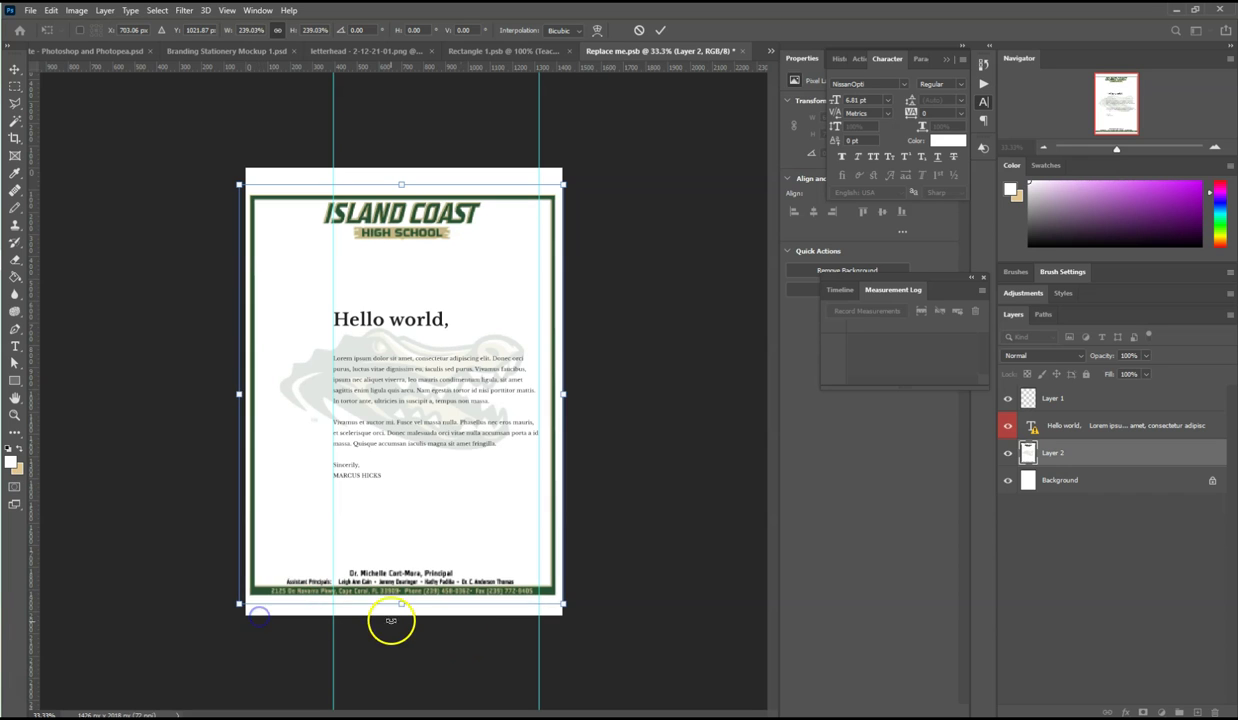
{"action": "left_click_drag", "start_coordinate": [399, 602], "coordinate": [401, 612]}
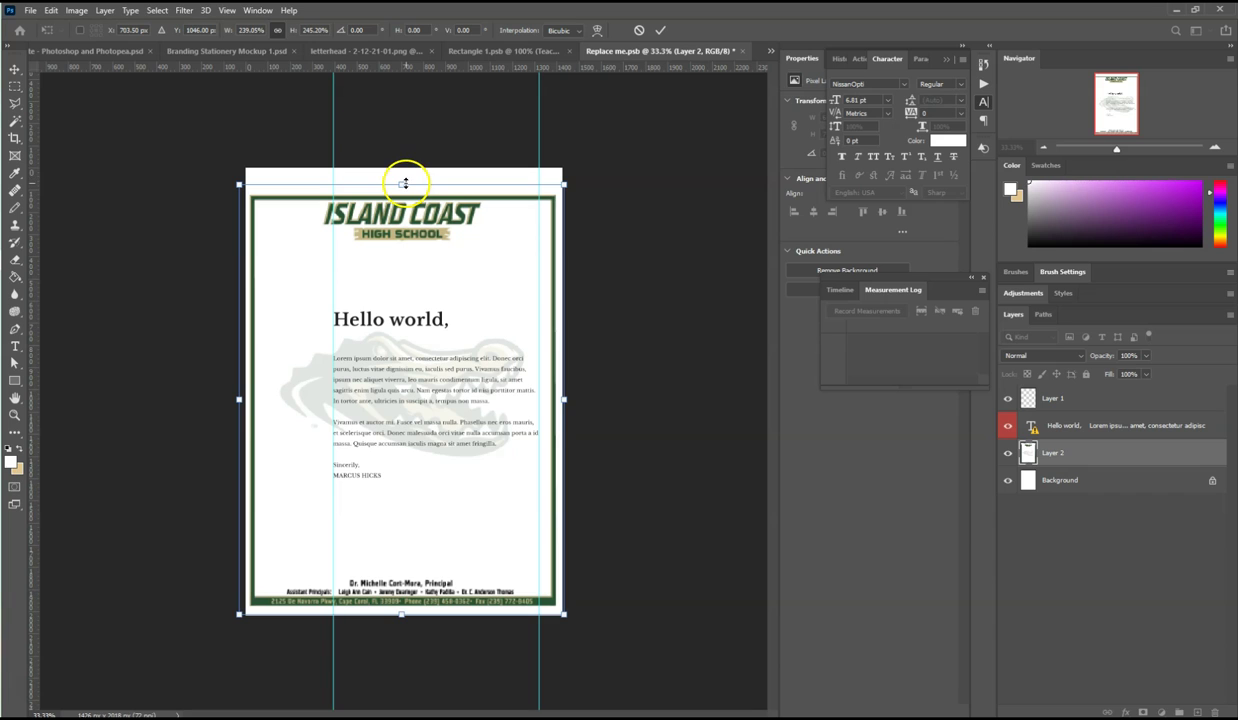
{"action": "left_click_drag", "start_coordinate": [401, 184], "coordinate": [401, 170]}
{"action": "double_click", "coordinate": [387, 250]}
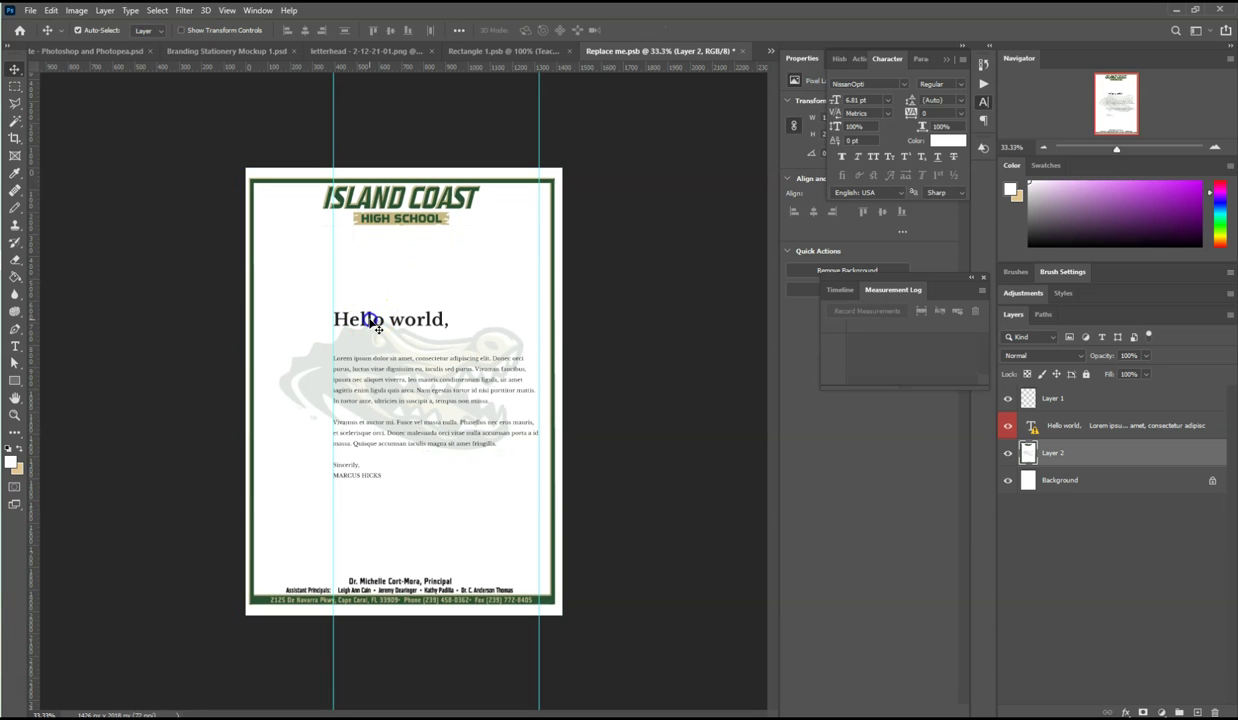
{"action": "left_click_drag", "start_coordinate": [371, 321], "coordinate": [333, 284]}
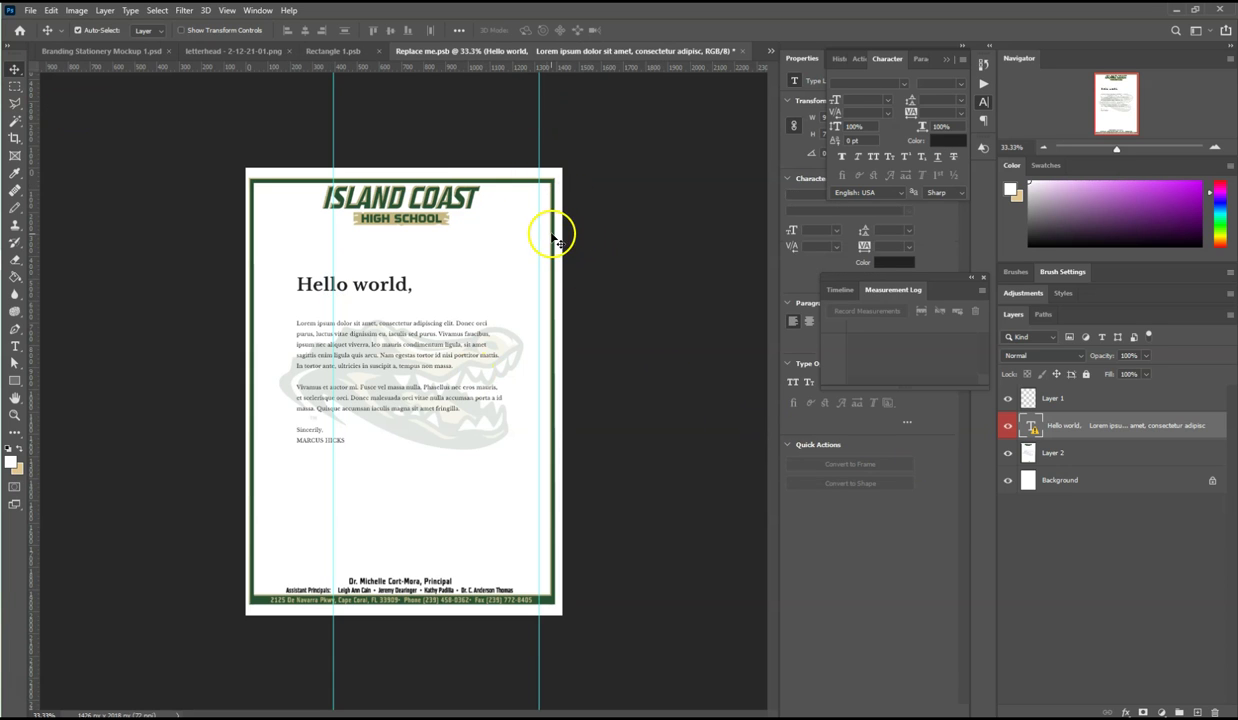
Nudge the letterhead artwork into place, save Replace me.psb and close it.
{"action": "left_click_drag", "start_coordinate": [553, 236], "coordinate": [555, 238]}
{"action": "key", "text": "Up"}
{"action": "key", "text": "Up"}
{"action": "key", "text": "Up"}
{"action": "key", "text": "Up"}
{"action": "key", "text": "Up"}
{"action": "left_click", "coordinate": [30, 10]}
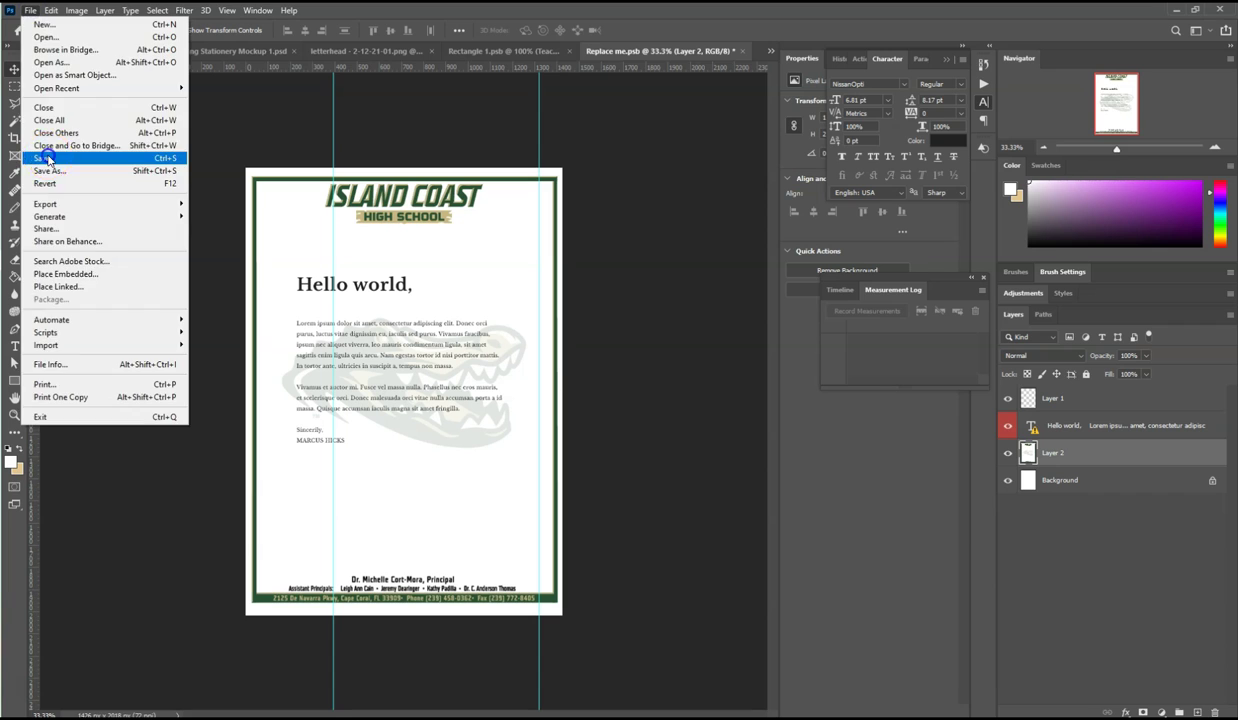
{"action": "left_click", "coordinate": [45, 158]}
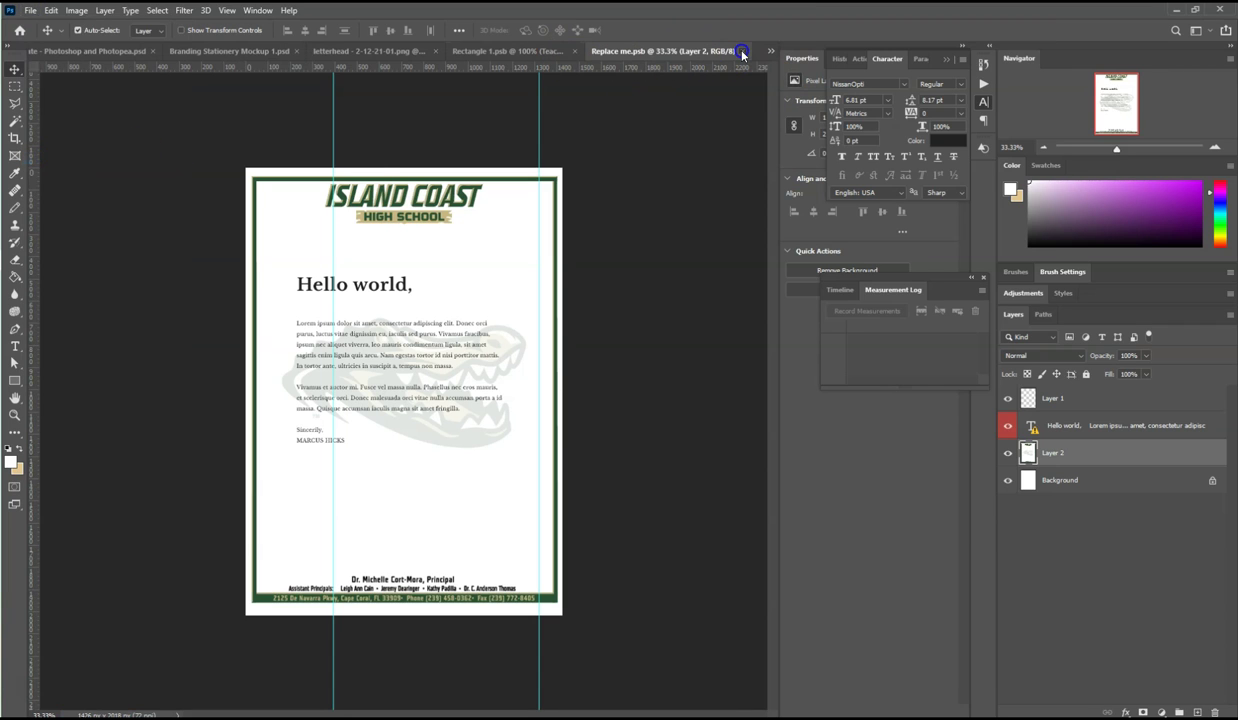
{"action": "left_click", "coordinate": [742, 53]}
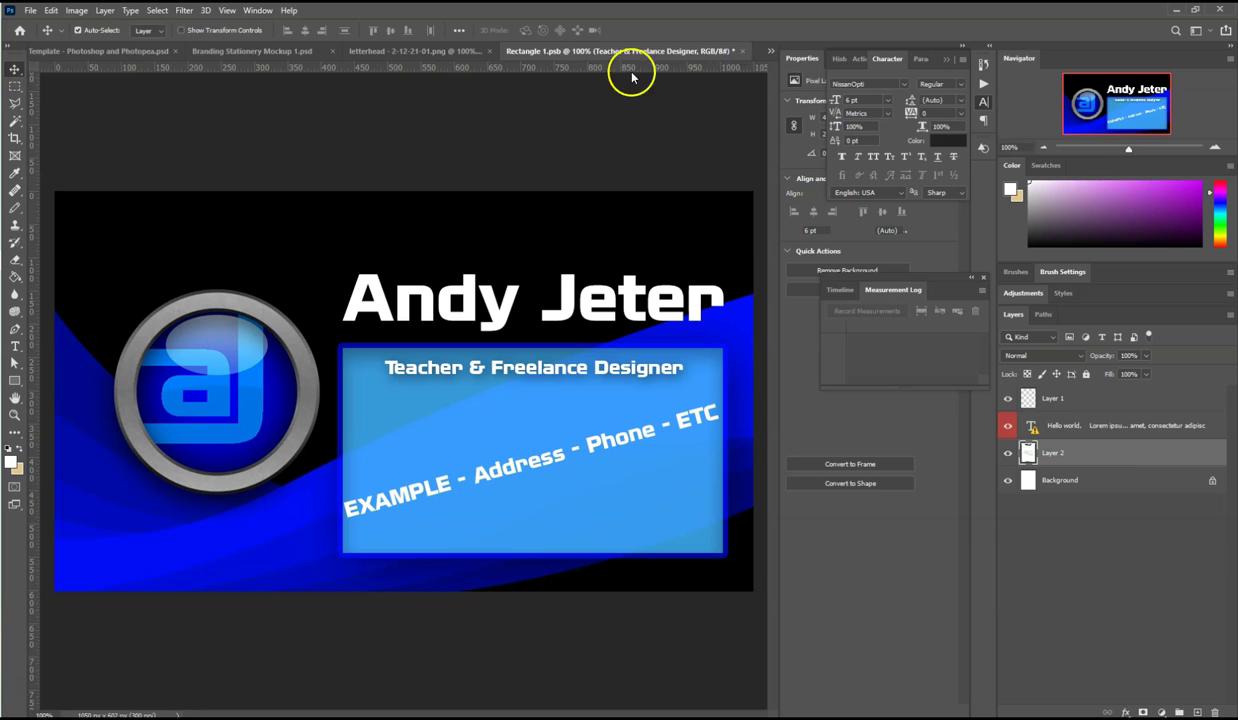
Check the updated mockup, then close the letterhead PNG without saving.
{"action": "left_click", "coordinate": [400, 51]}
{"action": "left_click", "coordinate": [245, 50]}
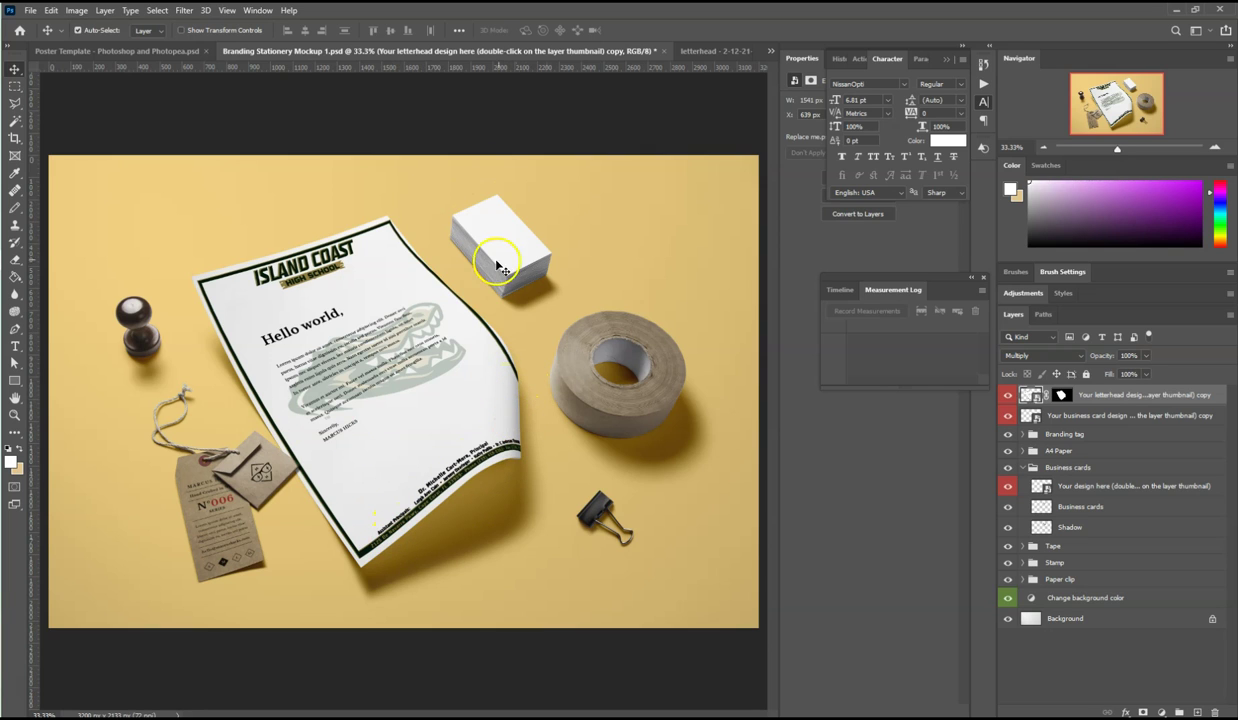
{"action": "left_click", "coordinate": [735, 56]}
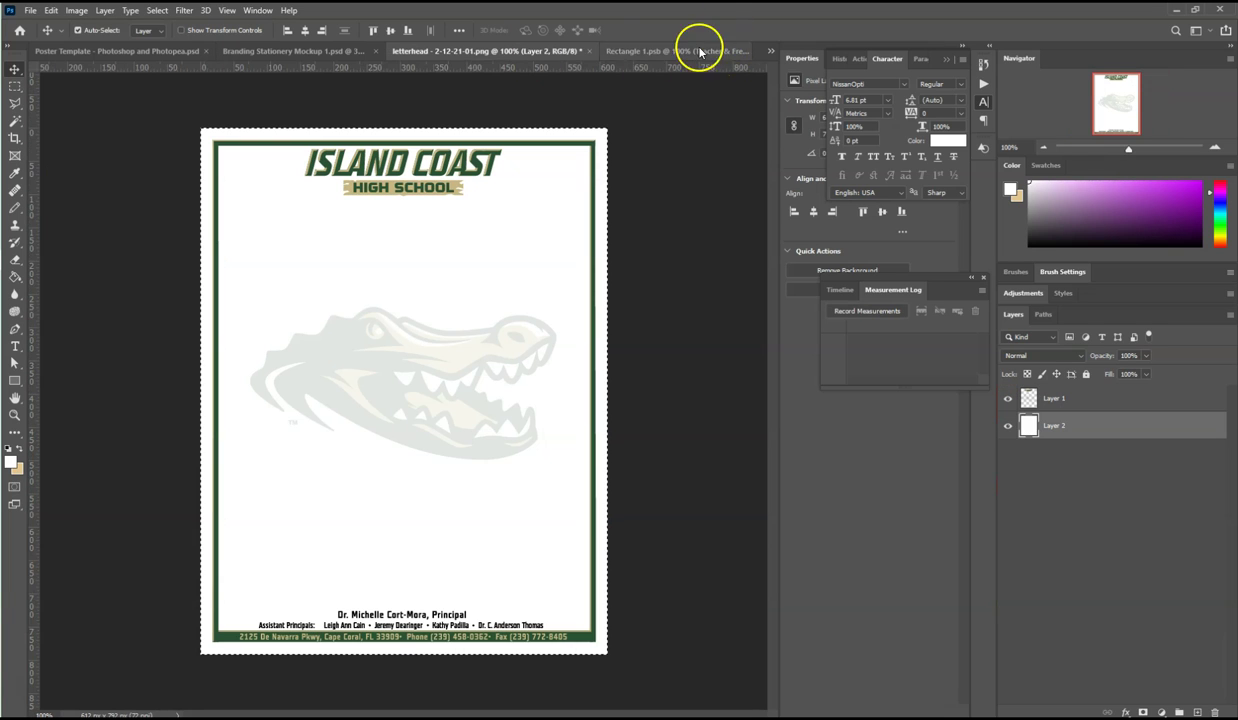
{"action": "left_click", "coordinate": [588, 51]}
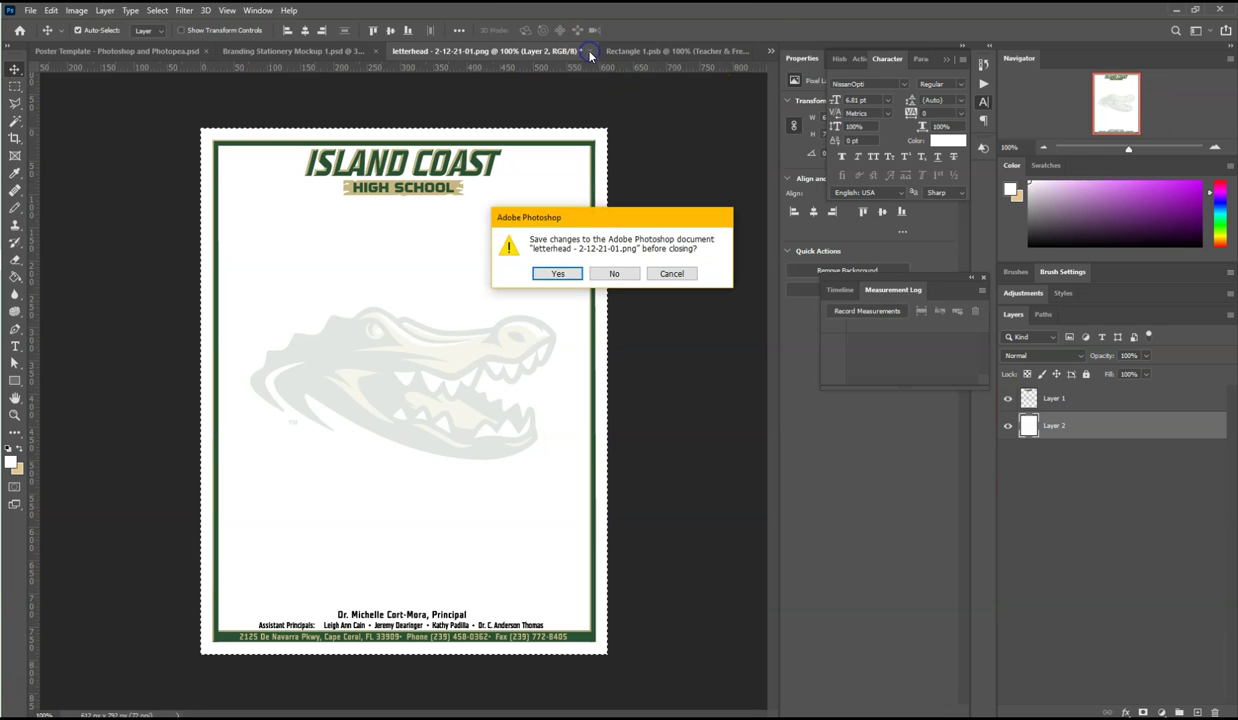
{"action": "left_click", "coordinate": [617, 275]}
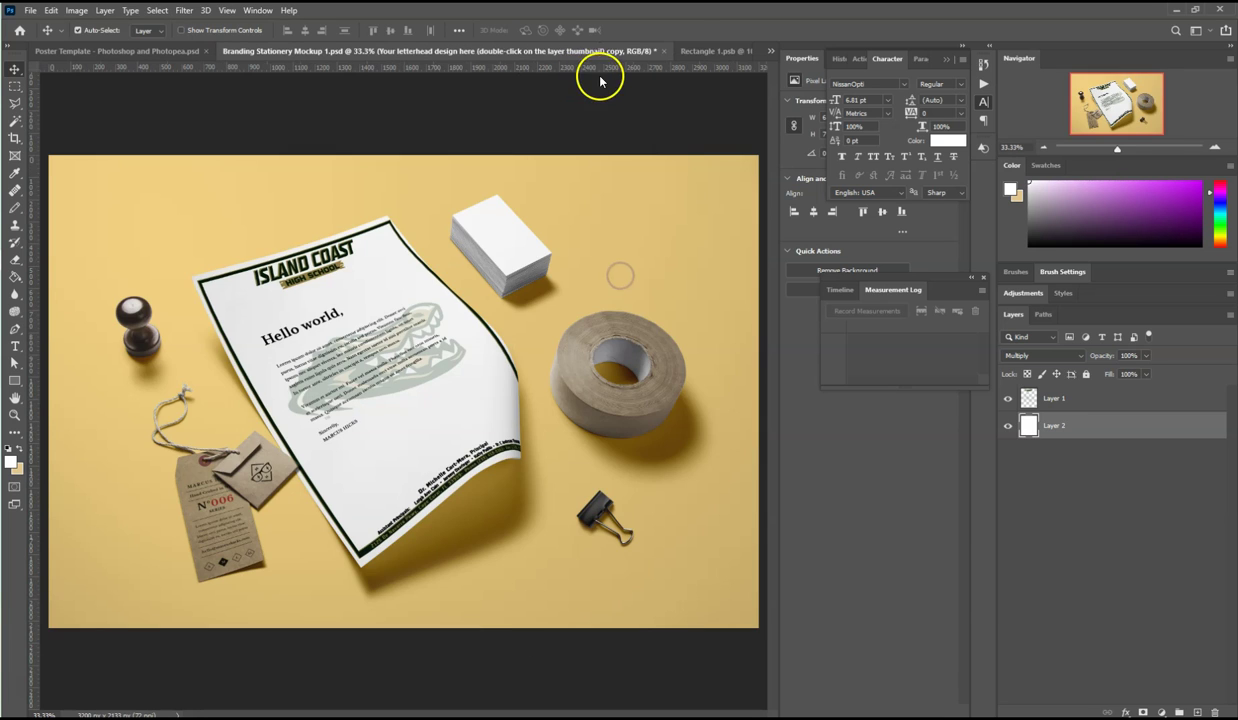
{"action": "left_click", "coordinate": [701, 56]}
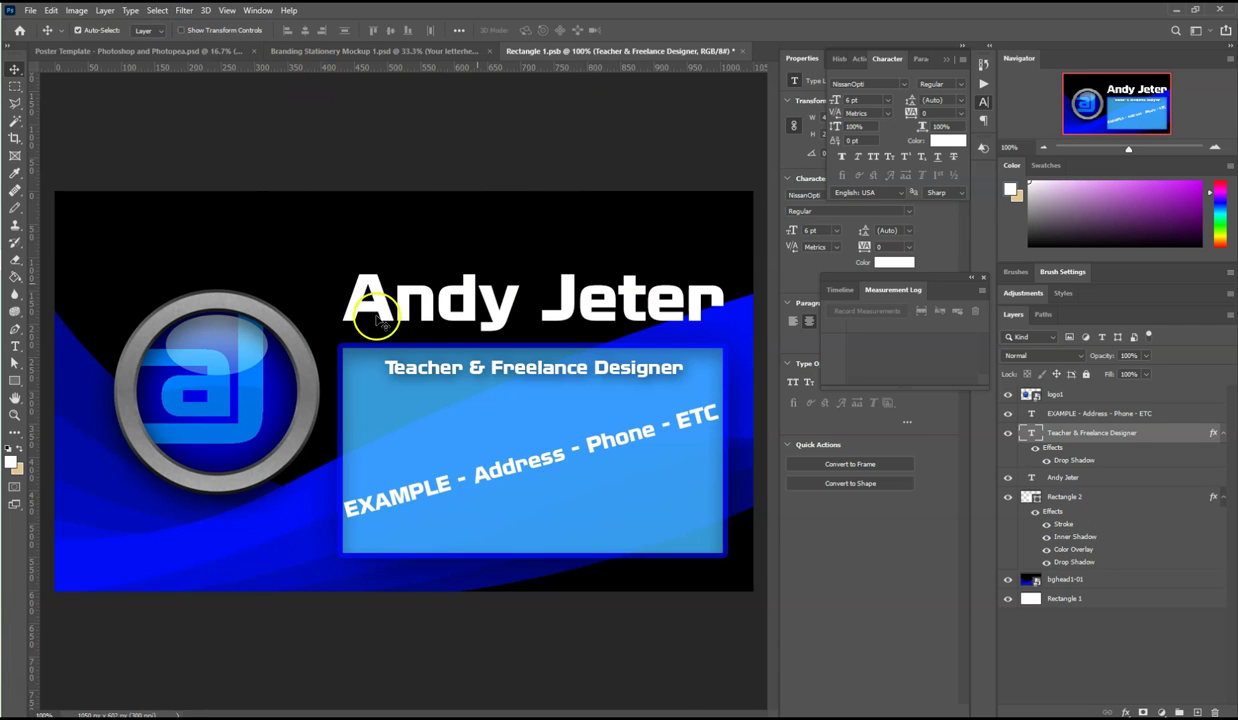
{"action": "double_click", "coordinate": [1037, 396]}
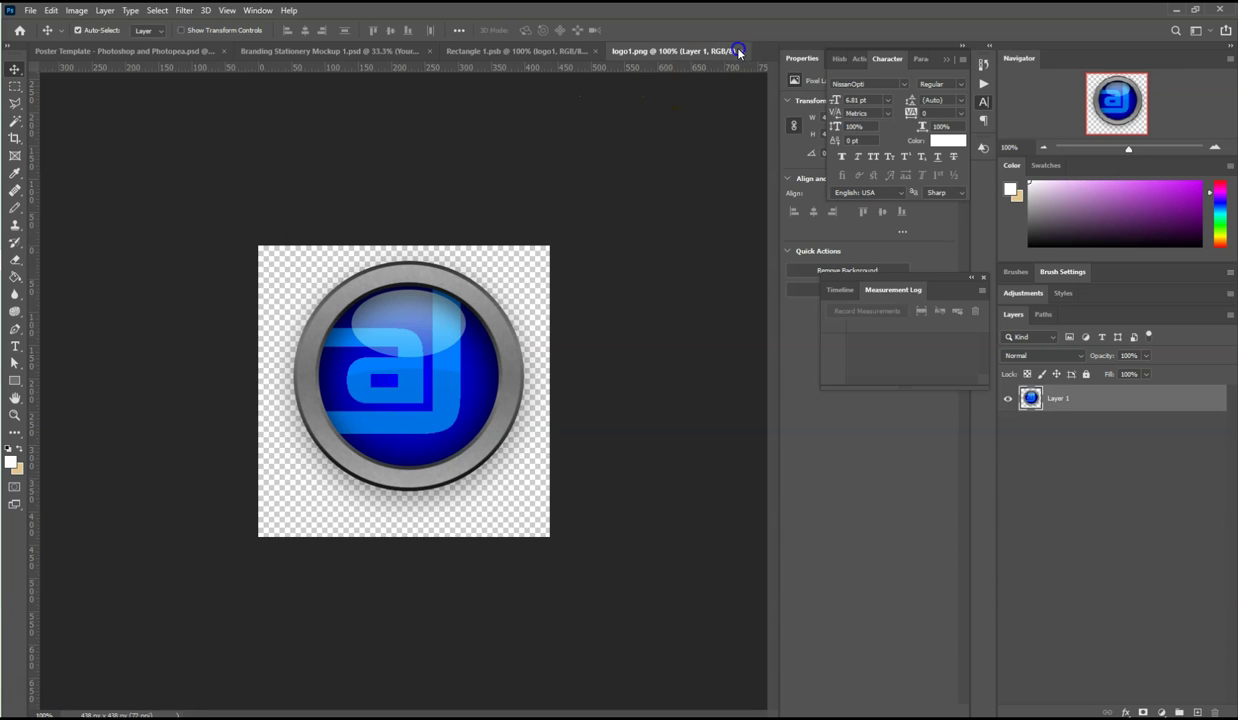
{"action": "left_click", "coordinate": [738, 51]}
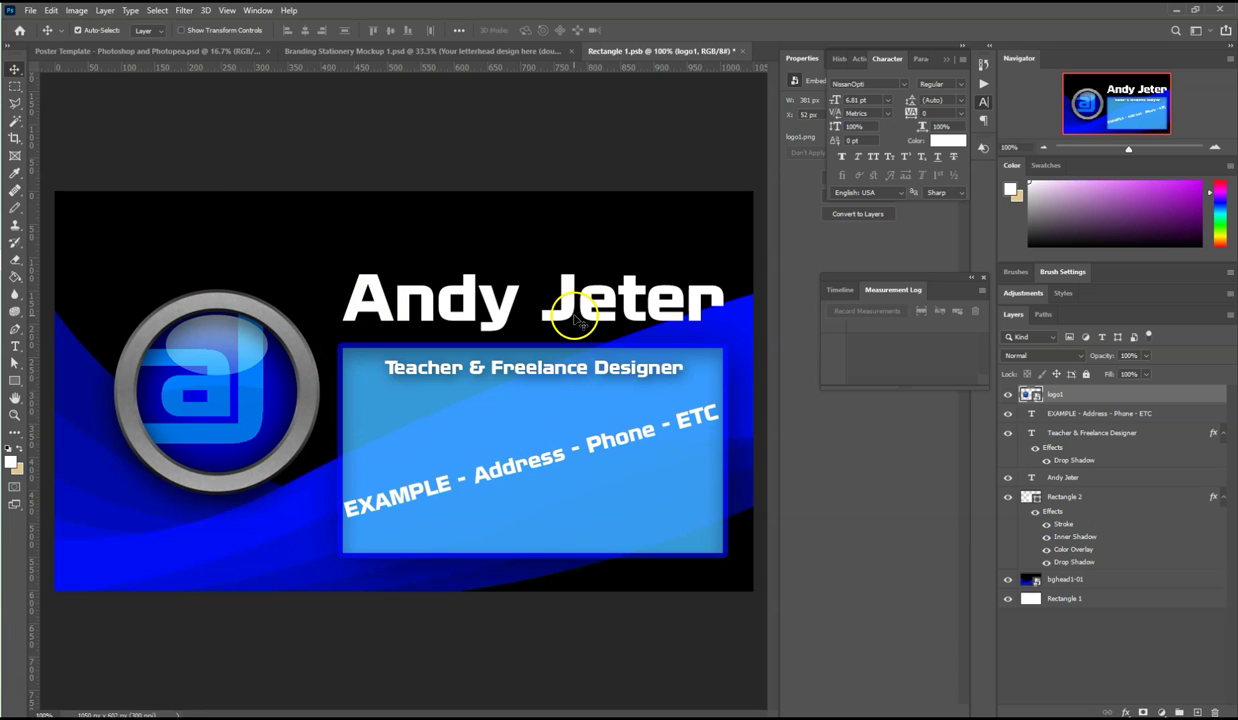
{"action": "left_click", "coordinate": [148, 13]}
{"action": "left_click", "coordinate": [150, 24]}
{"action": "left_click", "coordinate": [50, 11]}
{"action": "left_click", "coordinate": [78, 115]}
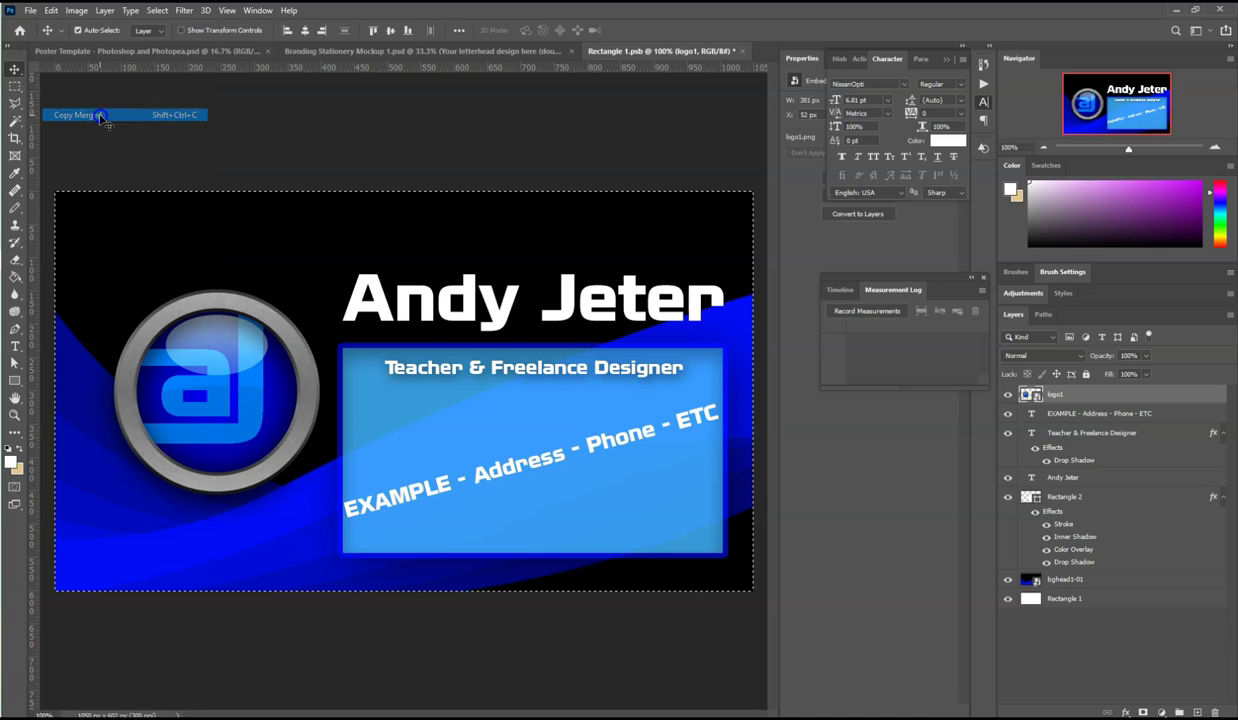
In the stationery mockup, select the business card placeholder layer.
{"action": "left_click", "coordinate": [358, 52]}
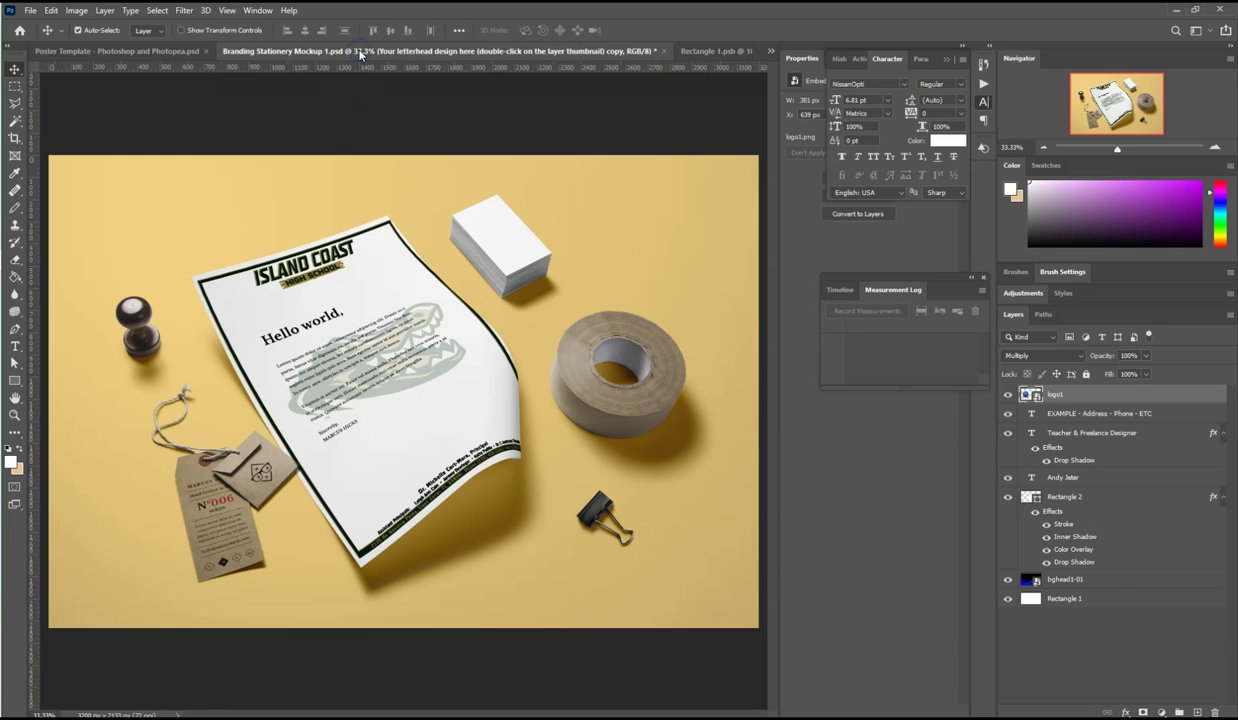
{"action": "left_click", "coordinate": [533, 207]}
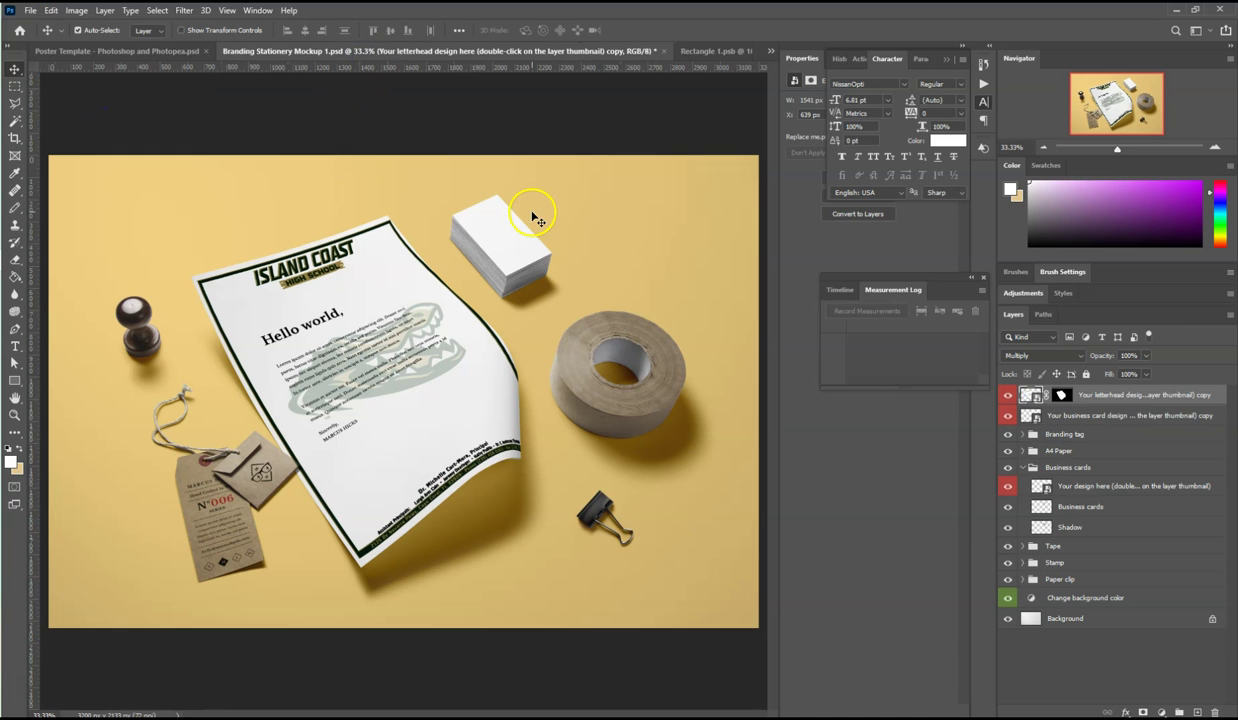
{"action": "left_click", "coordinate": [1100, 410]}
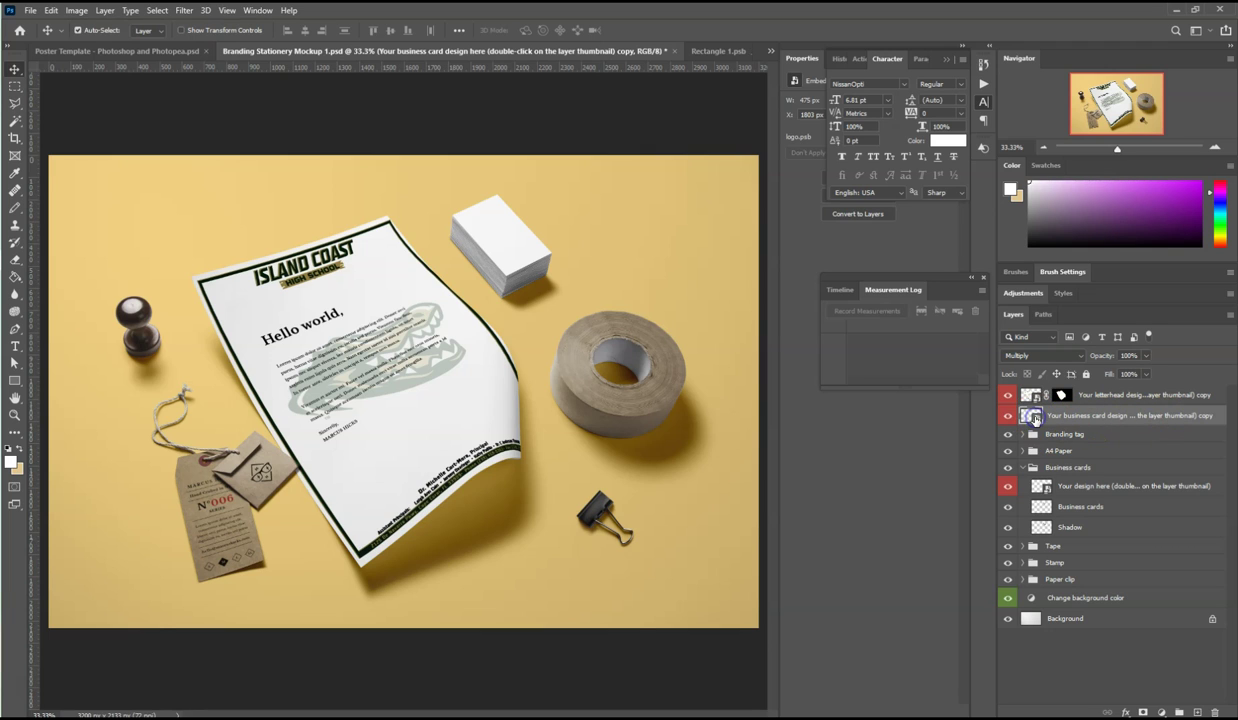
{"action": "double_click", "coordinate": [1035, 418]}
{"action": "left_click", "coordinate": [50, 10]}
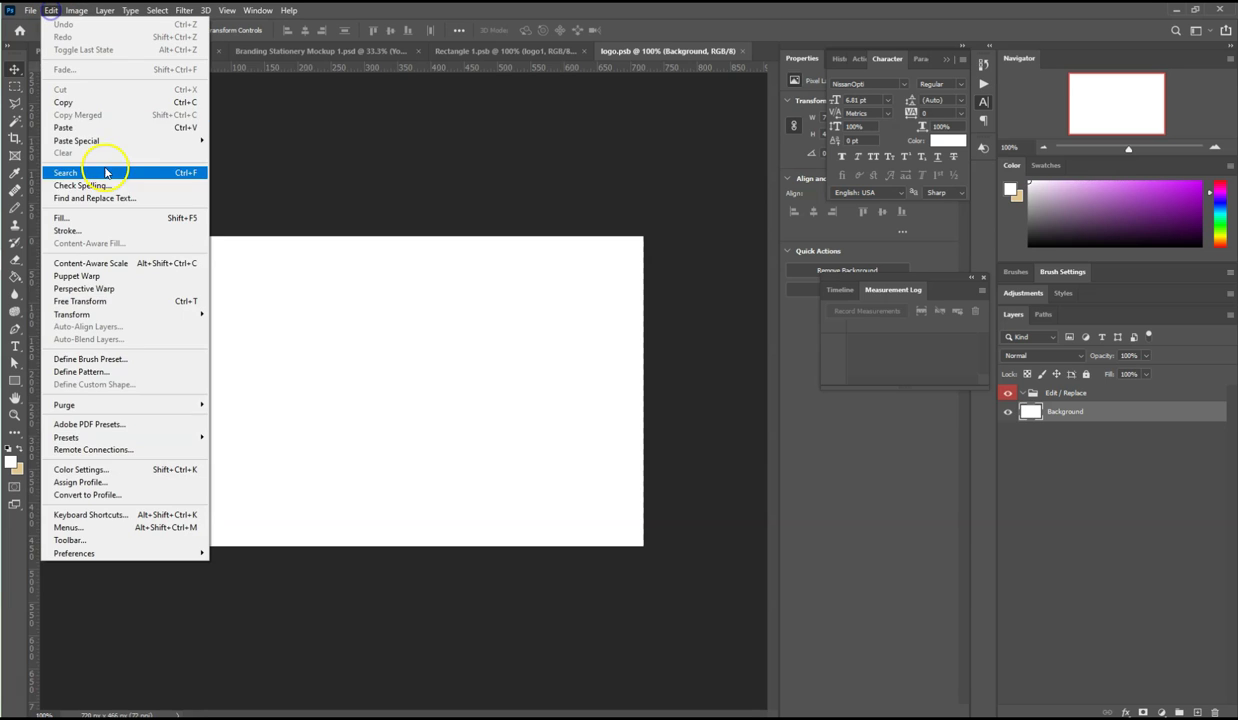
{"action": "left_click", "coordinate": [72, 127]}
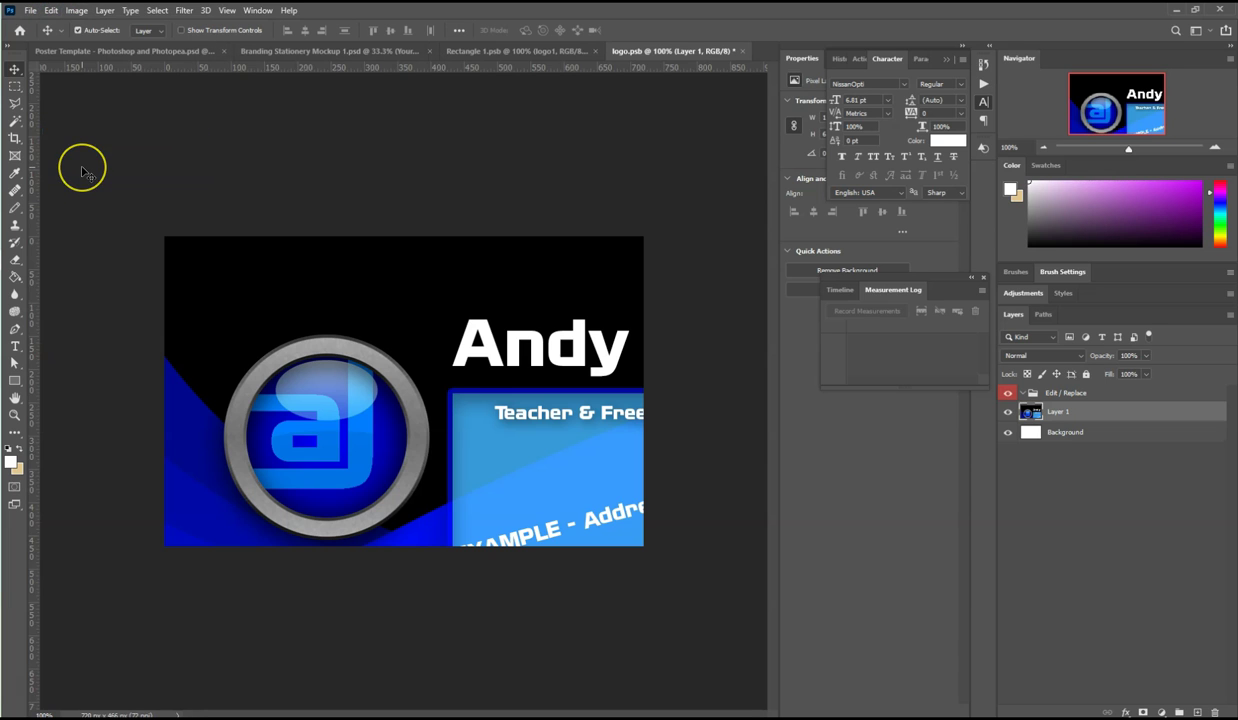
Scale and stretch the pasted card until it fills the placeholder canvas, then apply the transform.
{"action": "key", "text": "ctrl+t"}
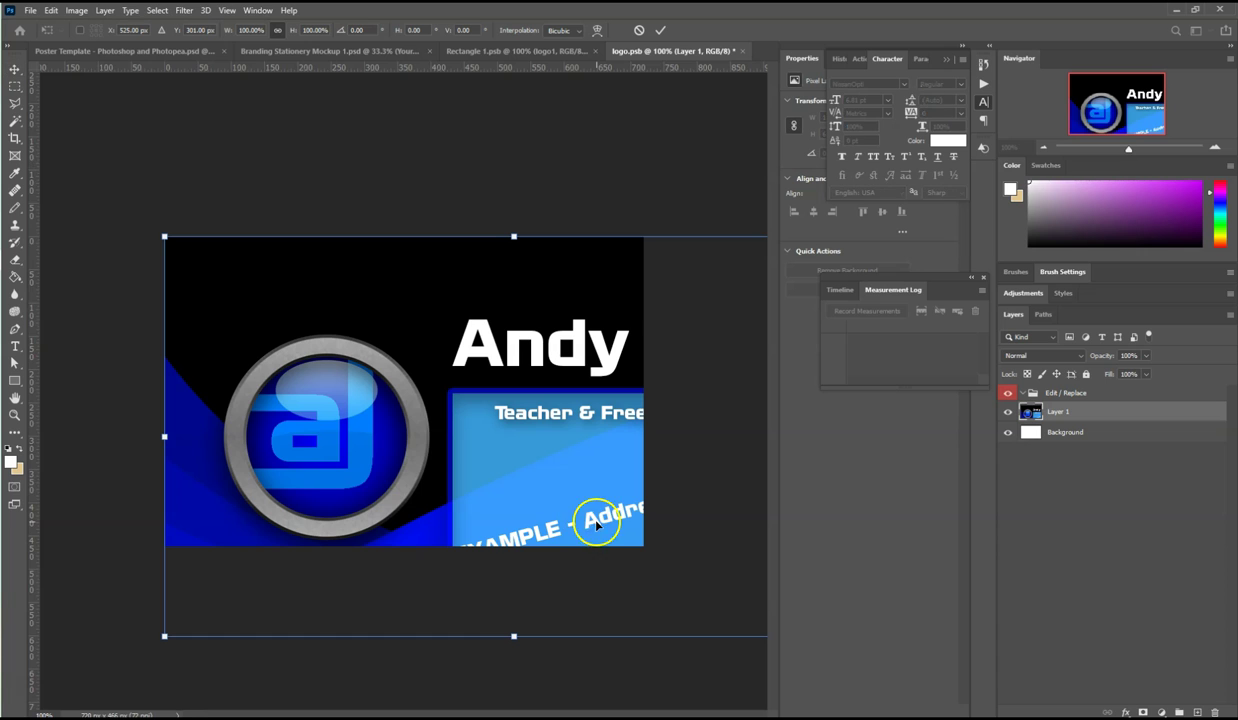
{"action": "left_click_drag", "start_coordinate": [167, 635], "coordinate": [211, 607]}
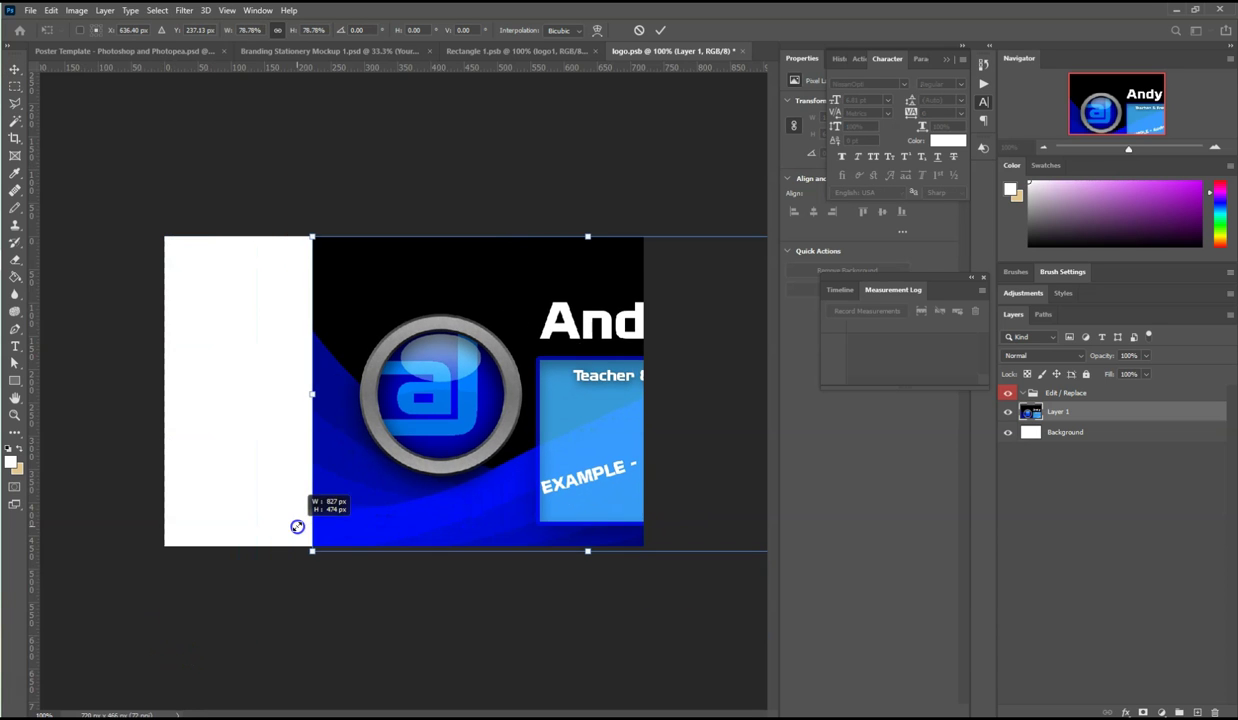
{"action": "left_click_drag", "start_coordinate": [481, 461], "coordinate": [320, 450]}
{"action": "left_click_drag", "start_coordinate": [709, 232], "coordinate": [694, 234]}
{"action": "left_click_drag", "start_coordinate": [695, 392], "coordinate": [652, 393]}
{"action": "left_click_drag", "start_coordinate": [403, 545], "coordinate": [403, 544]}
{"action": "left_click_drag", "start_coordinate": [163, 391], "coordinate": [134, 391]}
{"action": "left_click_drag", "start_coordinate": [255, 446], "coordinate": [258, 446]}
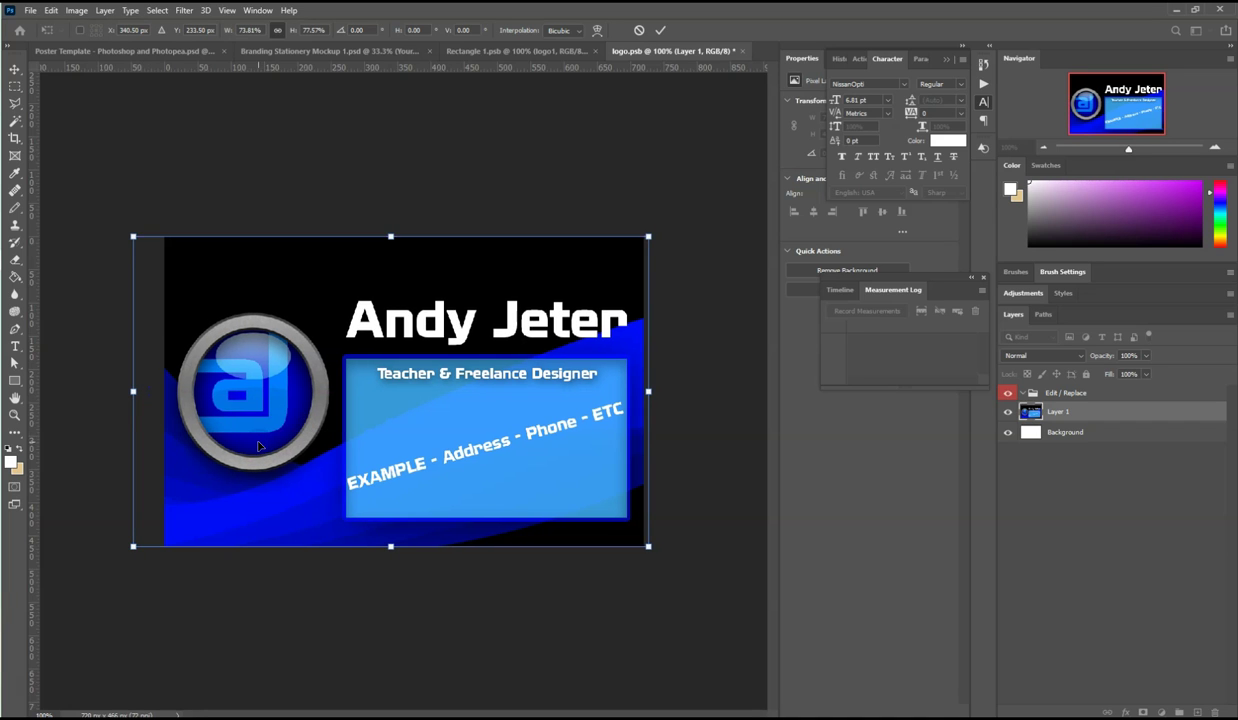
{"action": "key", "text": "Return"}
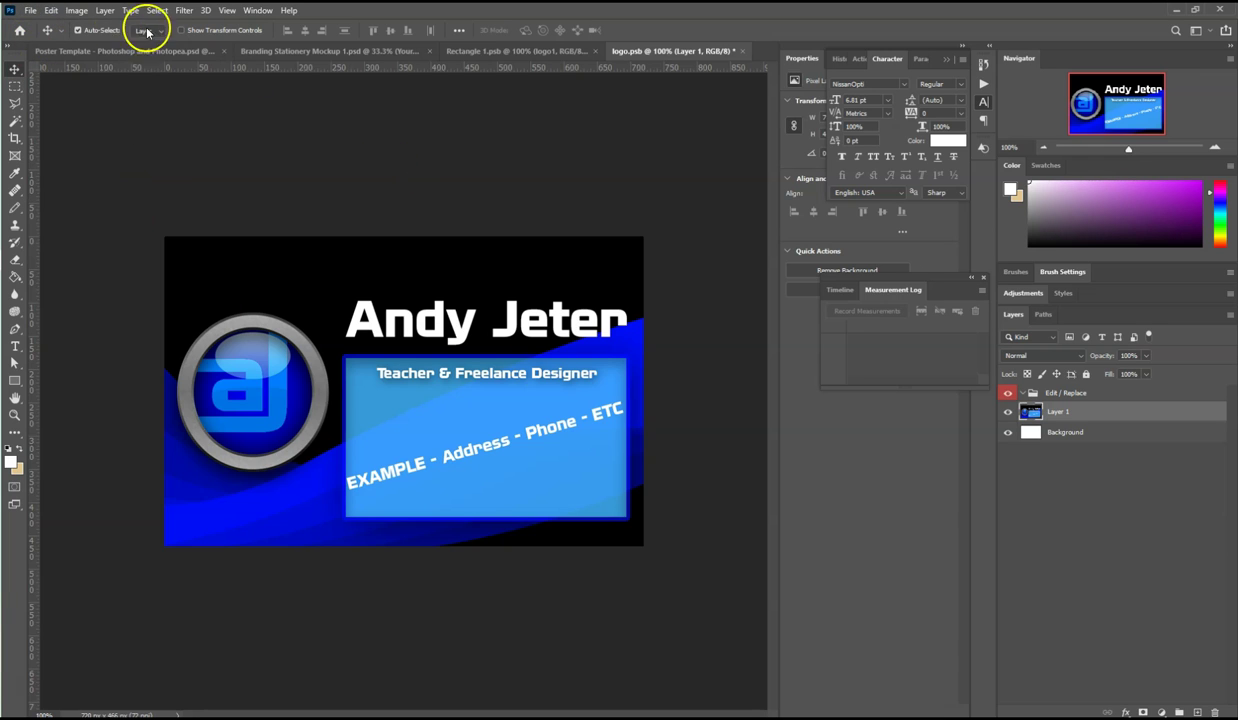
Save logo.psb and close it to return to the Branding Stationery Mockup 1.psd.
{"action": "left_click", "coordinate": [32, 10]}
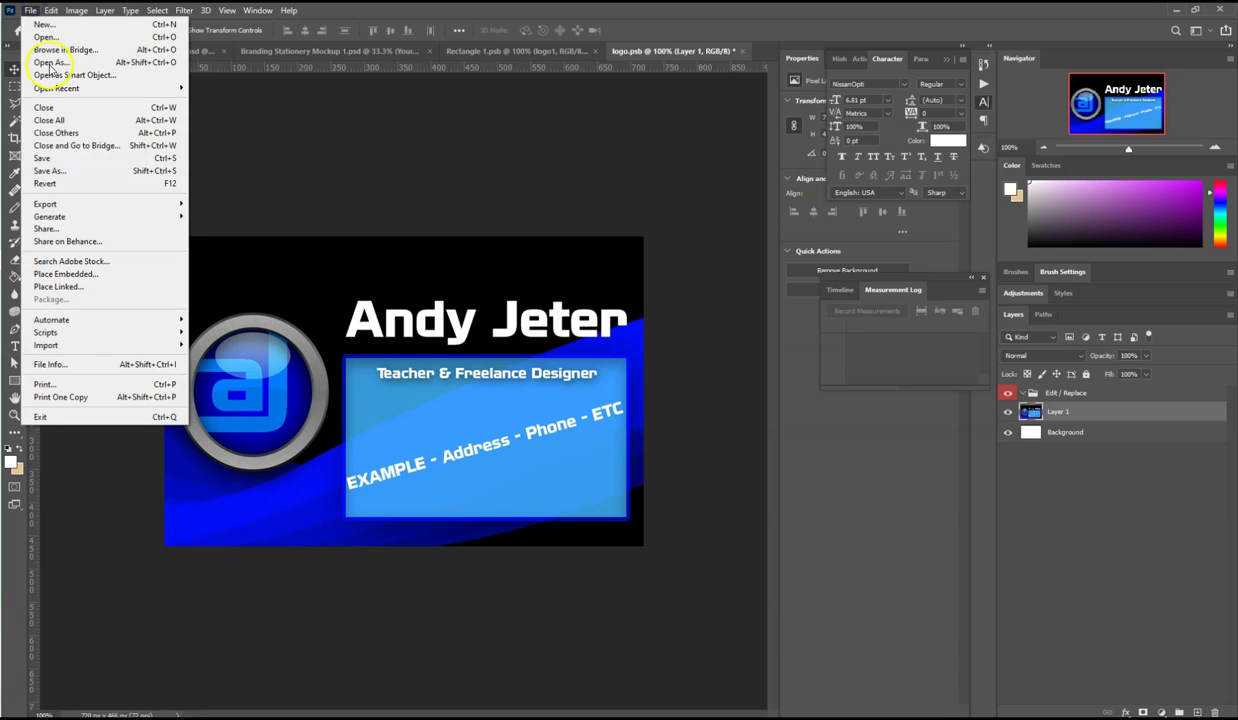
{"action": "left_click", "coordinate": [81, 160]}
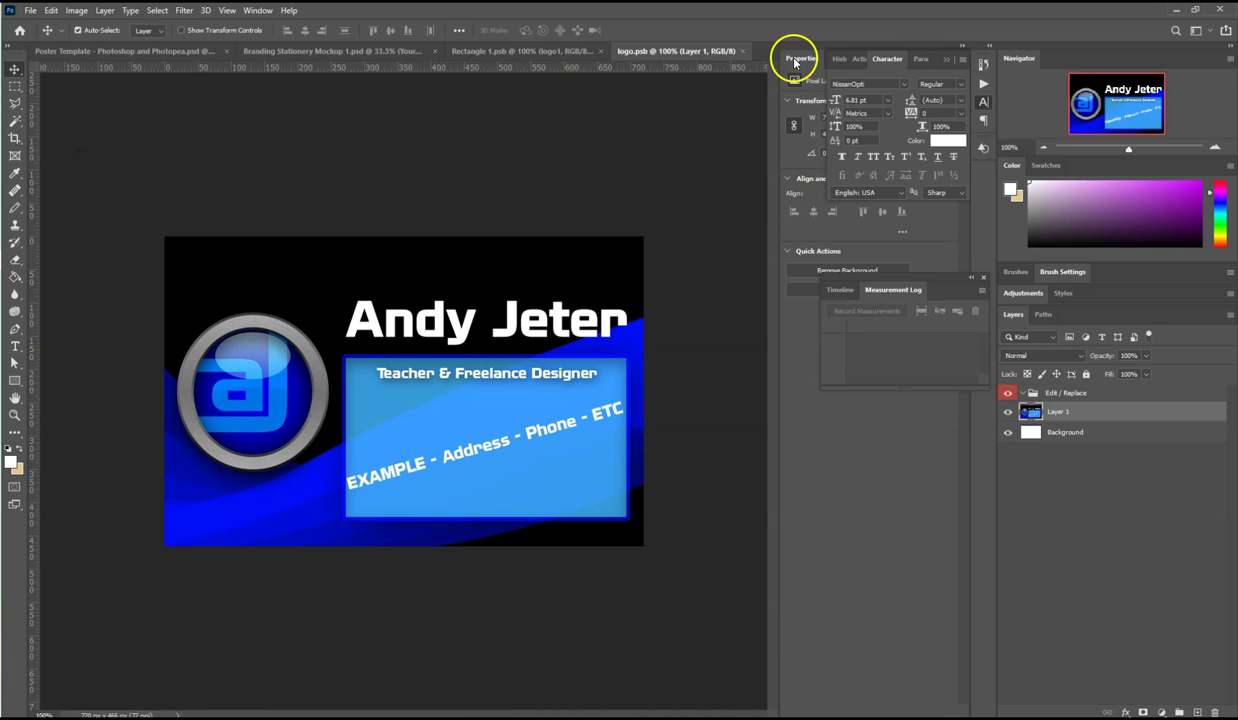
{"action": "left_click", "coordinate": [744, 51]}
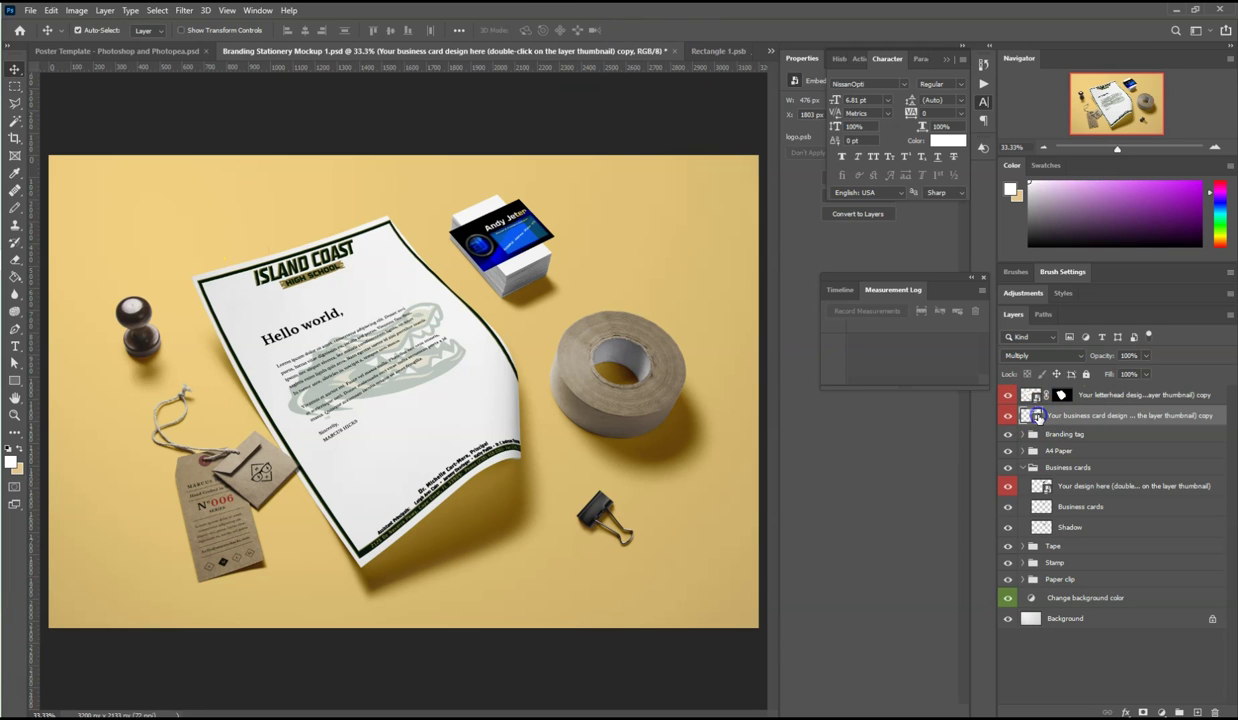
Rotate the business card placeholder's contents 90° clockwise.
{"action": "double_click", "coordinate": [1036, 416]}
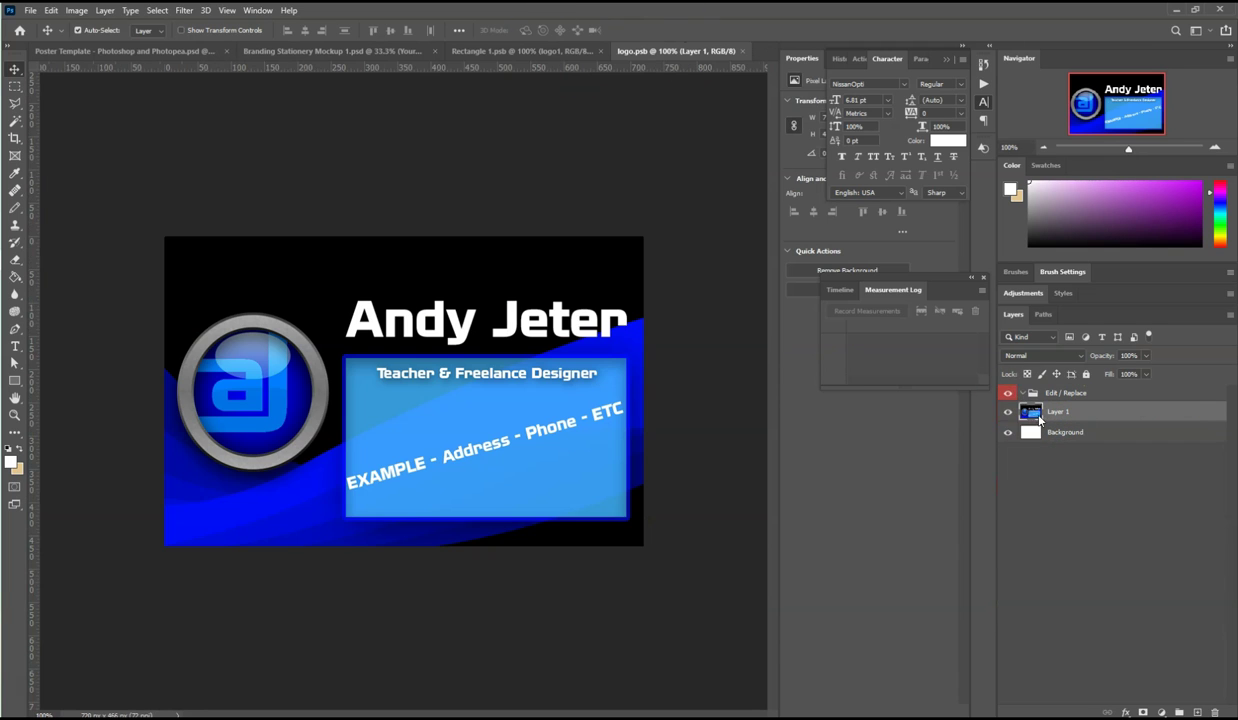
{"action": "left_click", "coordinate": [48, 10]}
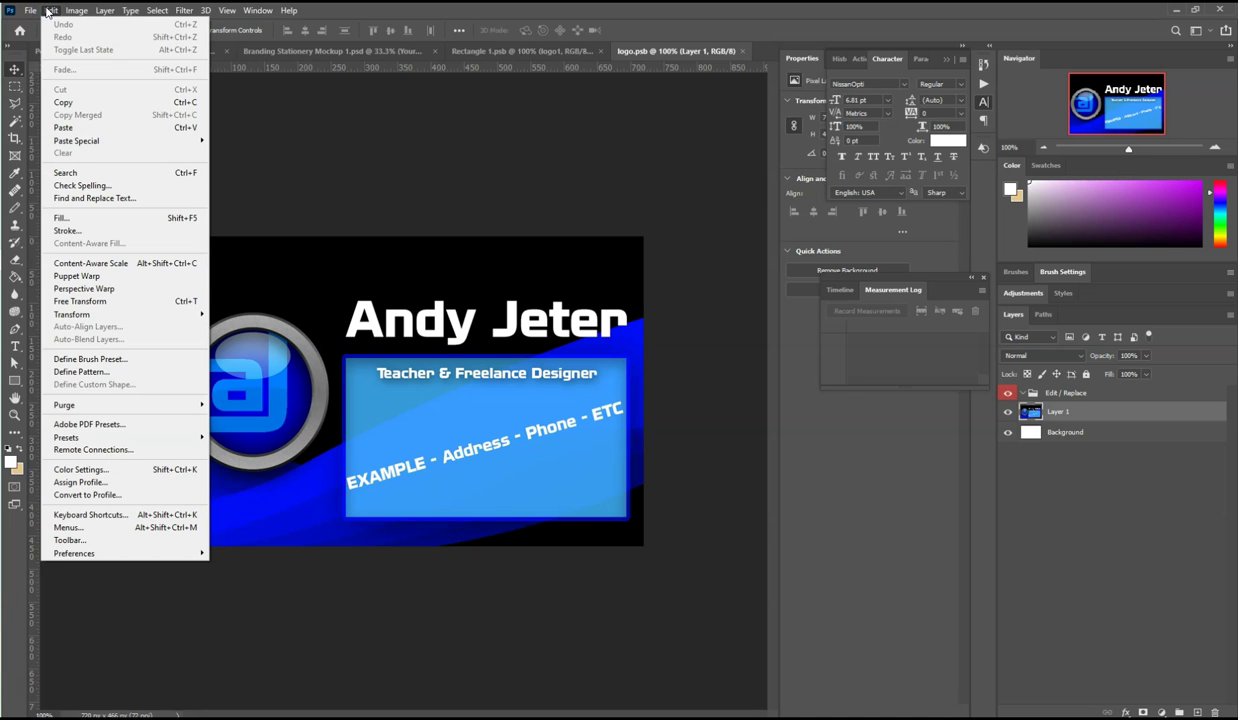
{"action": "mouse_move", "coordinate": [77, 10]}
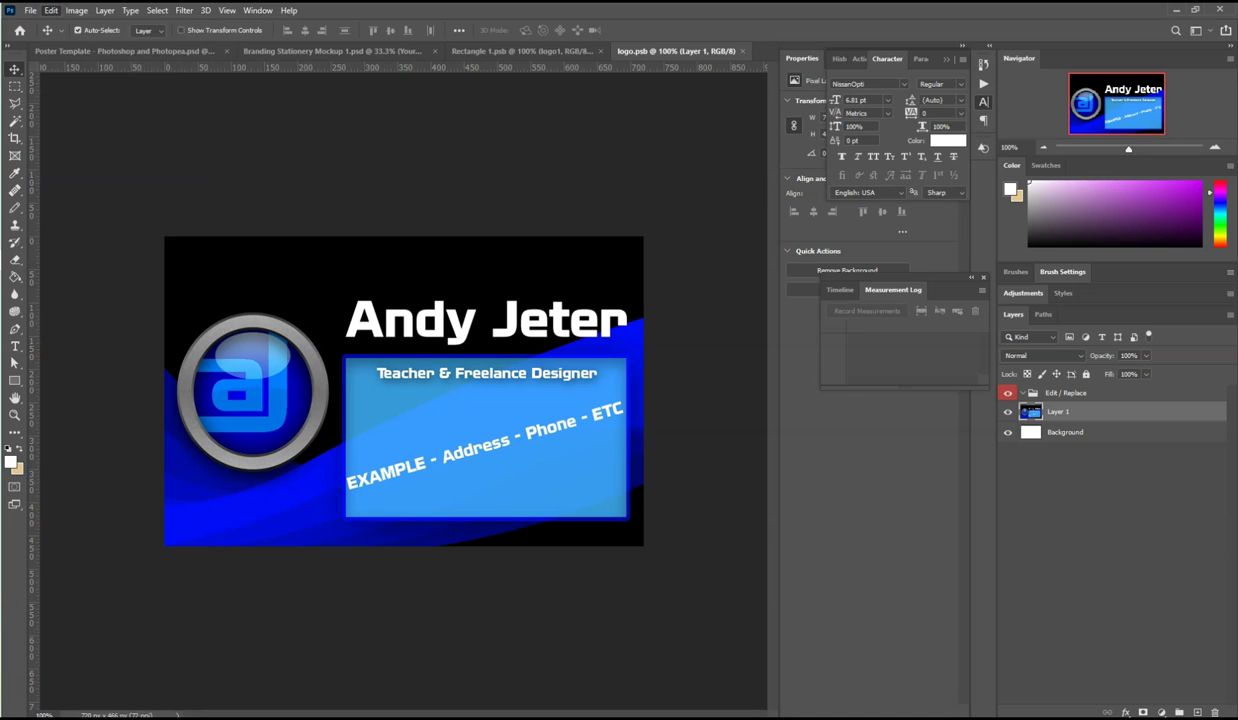
{"action": "mouse_move", "coordinate": [110, 135]}
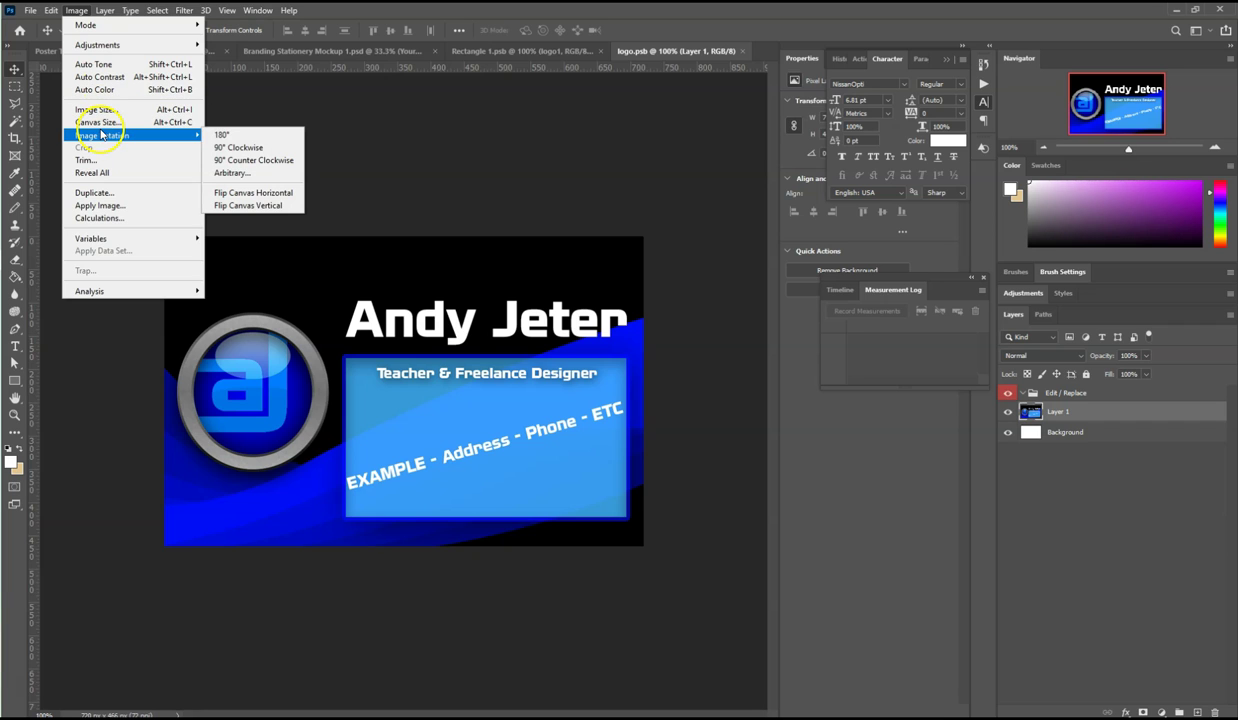
{"action": "left_click", "coordinate": [237, 148]}
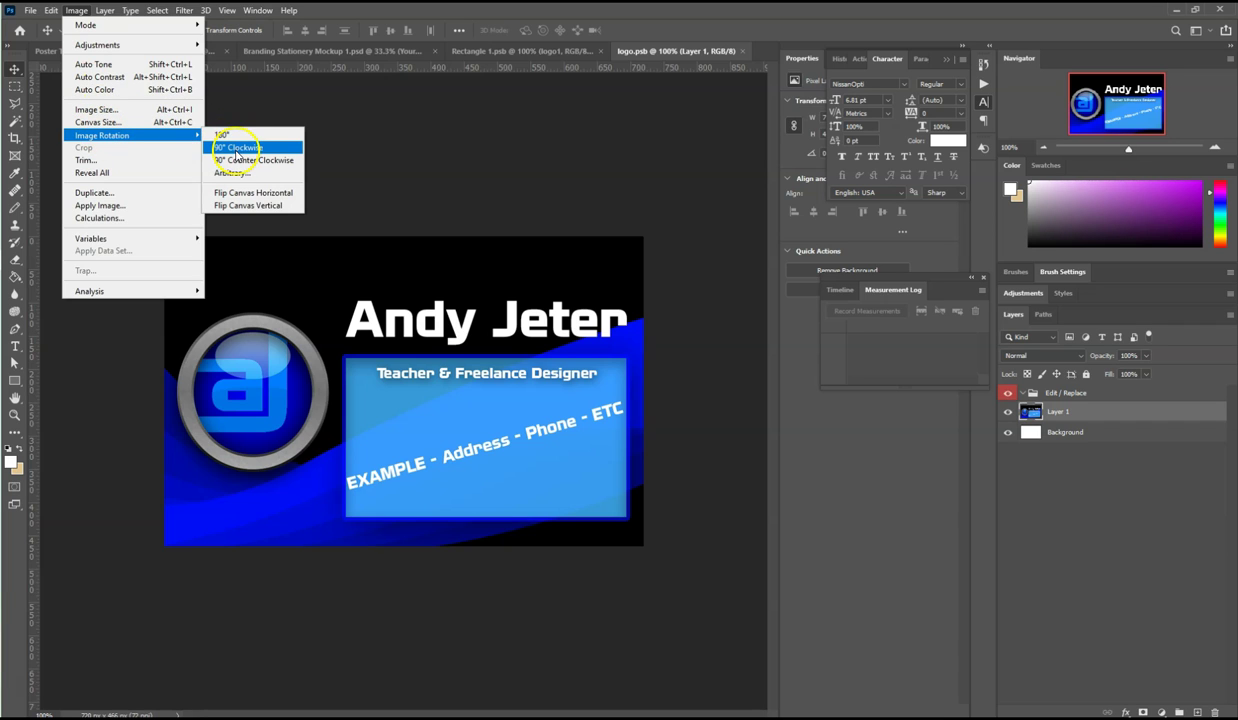
Save the rotated card file and close it to return to the mockup.
{"action": "left_click", "coordinate": [29, 11]}
{"action": "left_click", "coordinate": [65, 160]}
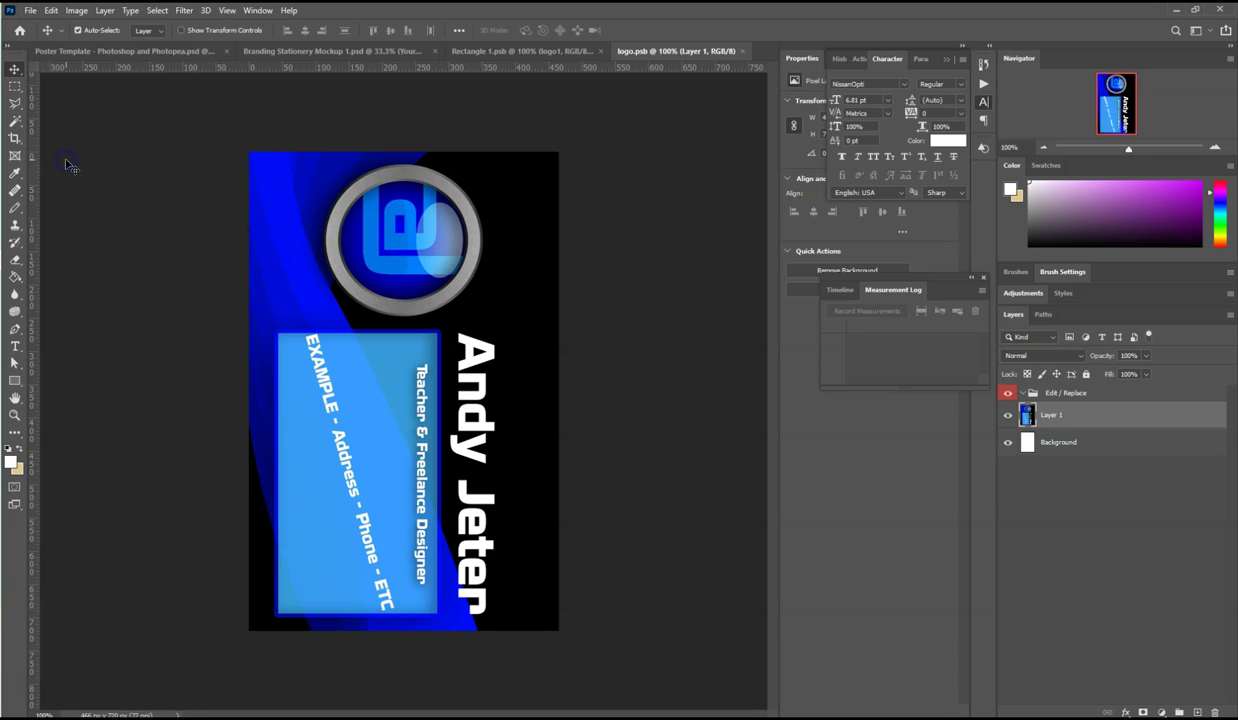
{"action": "left_click", "coordinate": [744, 52]}
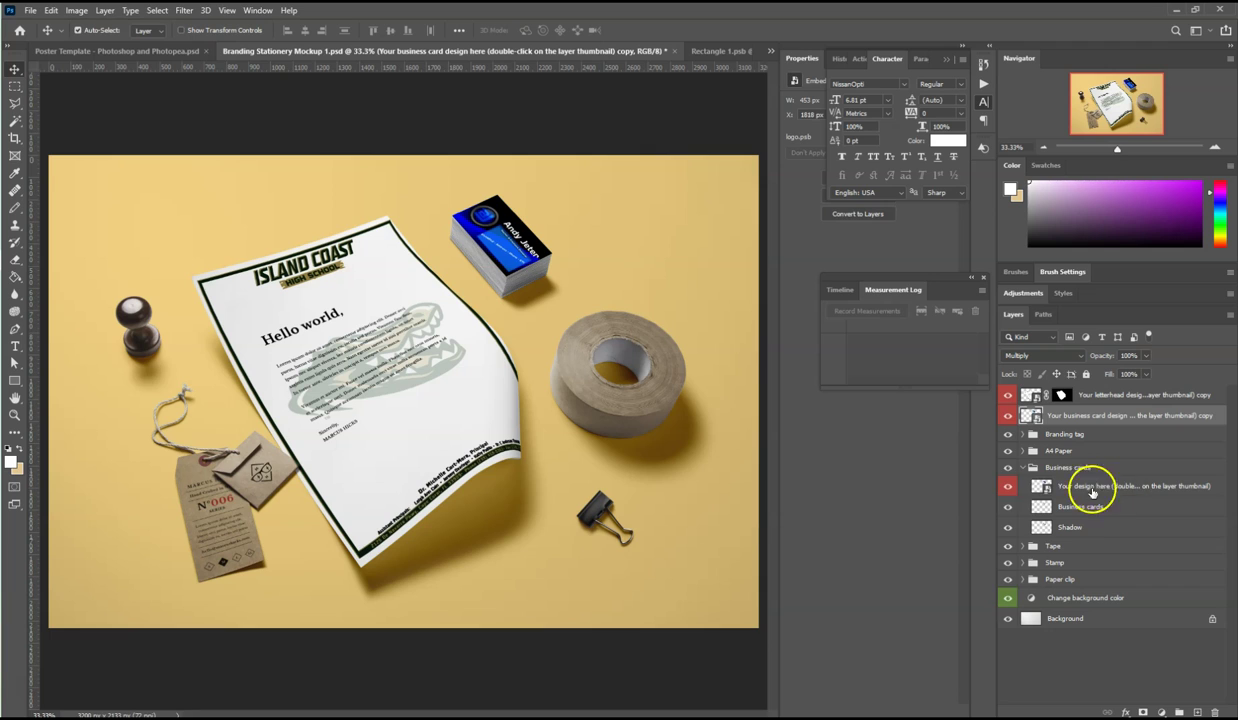
Toggle the Your design here layer off and on, then place it directly beneath the letterhead layer.
{"action": "left_click", "coordinate": [1007, 487]}
{"action": "left_click", "coordinate": [1007, 487]}
{"action": "left_click_drag", "start_coordinate": [1068, 492], "coordinate": [1070, 403]}
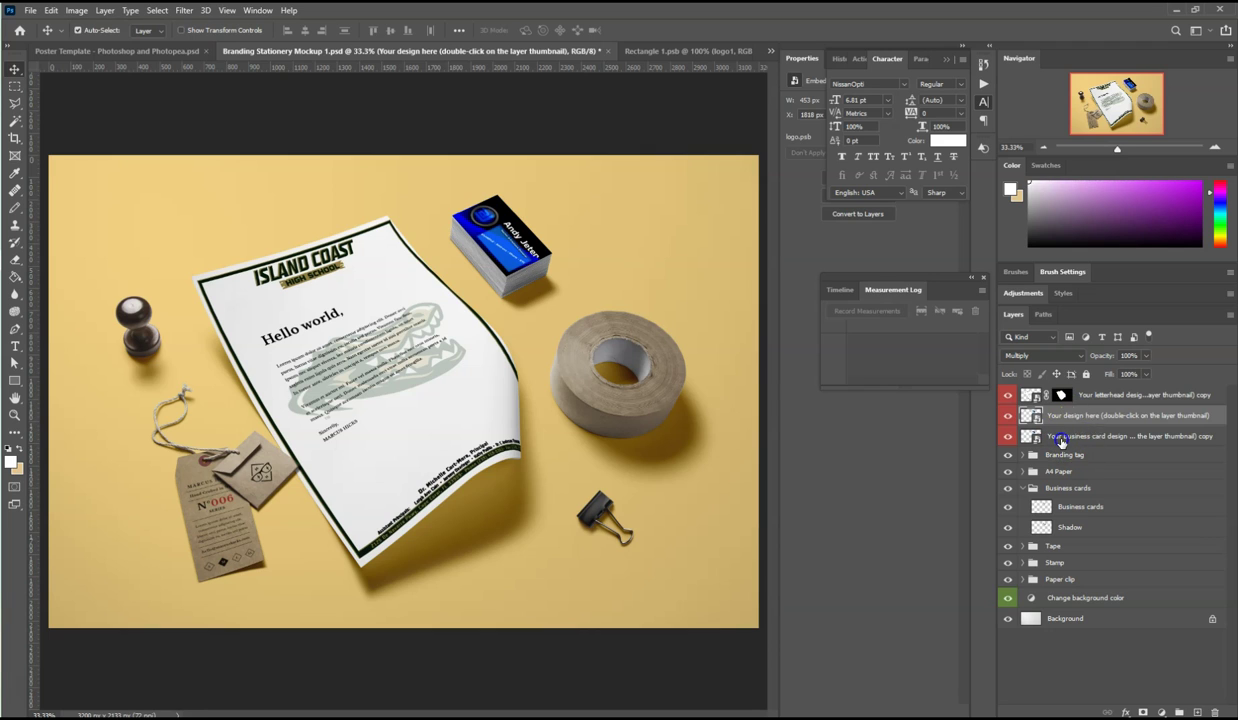
{"action": "left_click", "coordinate": [1062, 441]}
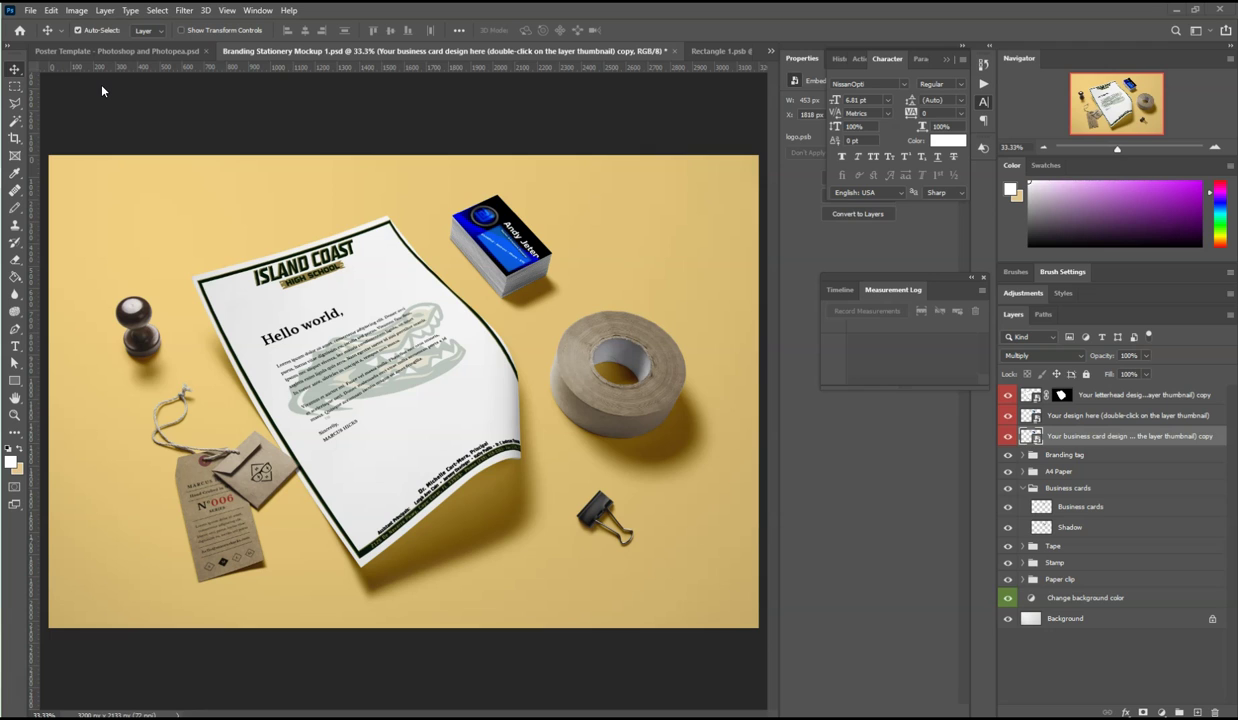
{"action": "left_click", "coordinate": [36, 10]}
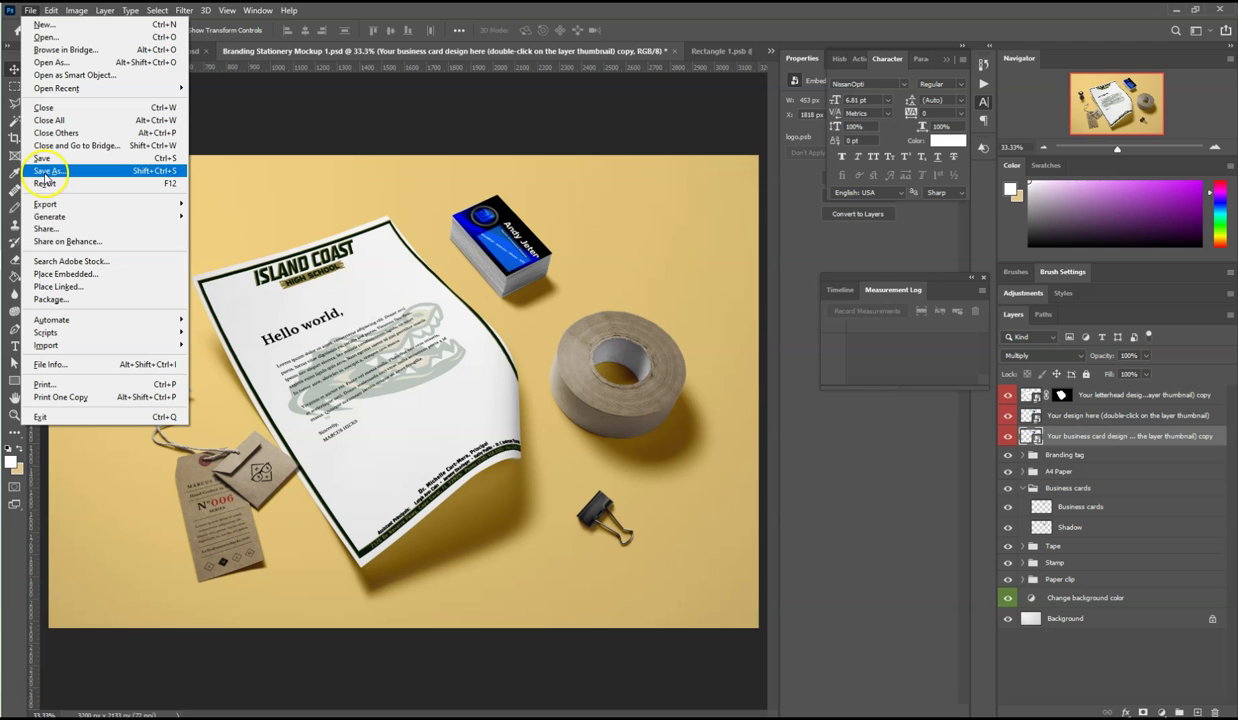
{"action": "mouse_move", "coordinate": [60, 204]}
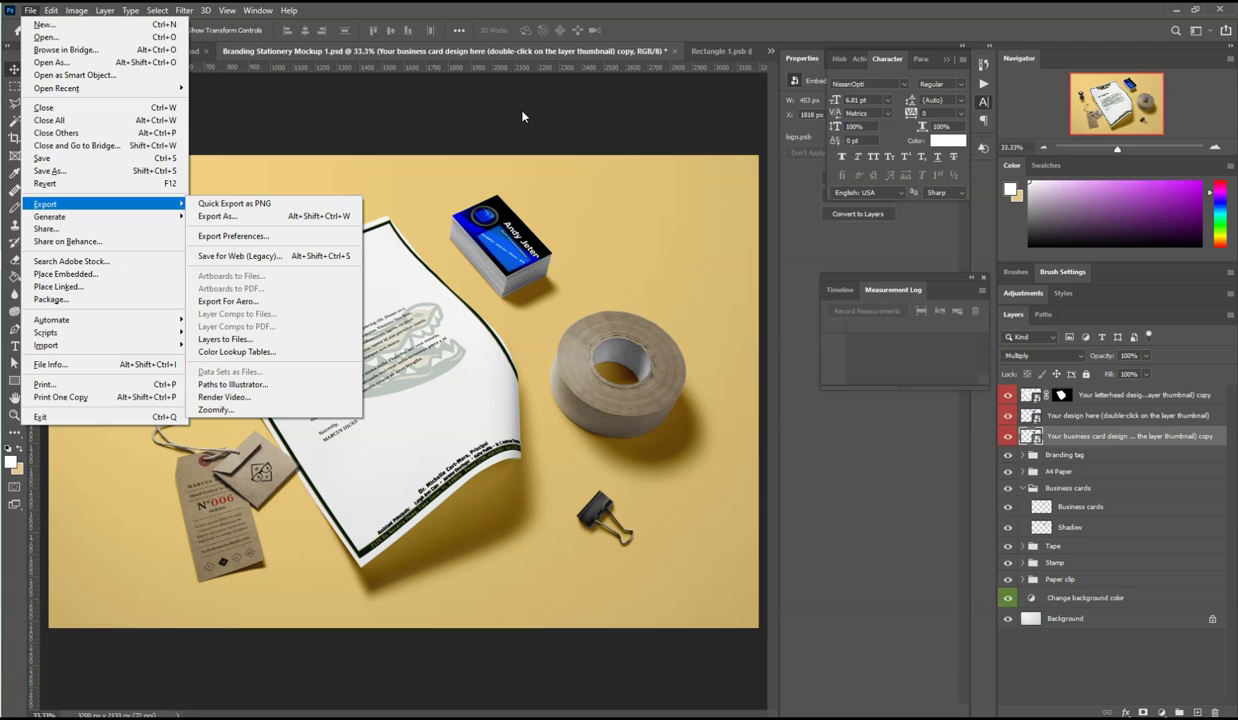
{"action": "left_click", "coordinate": [522, 117]}
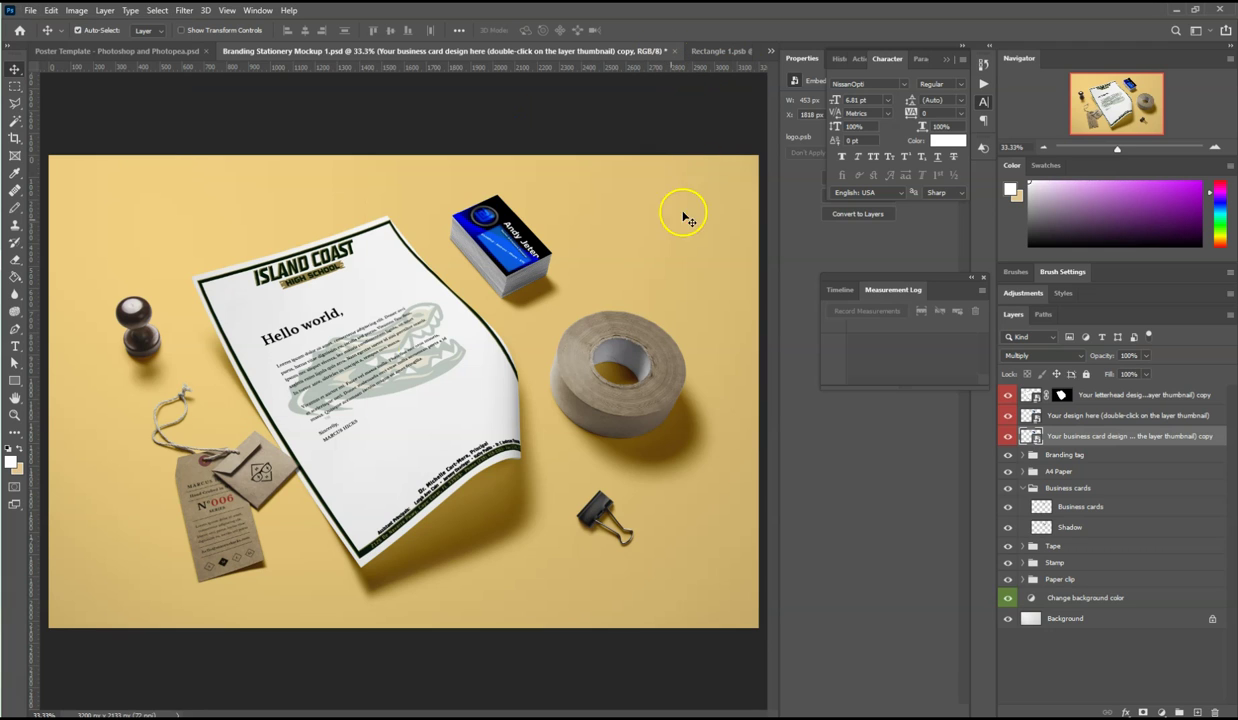